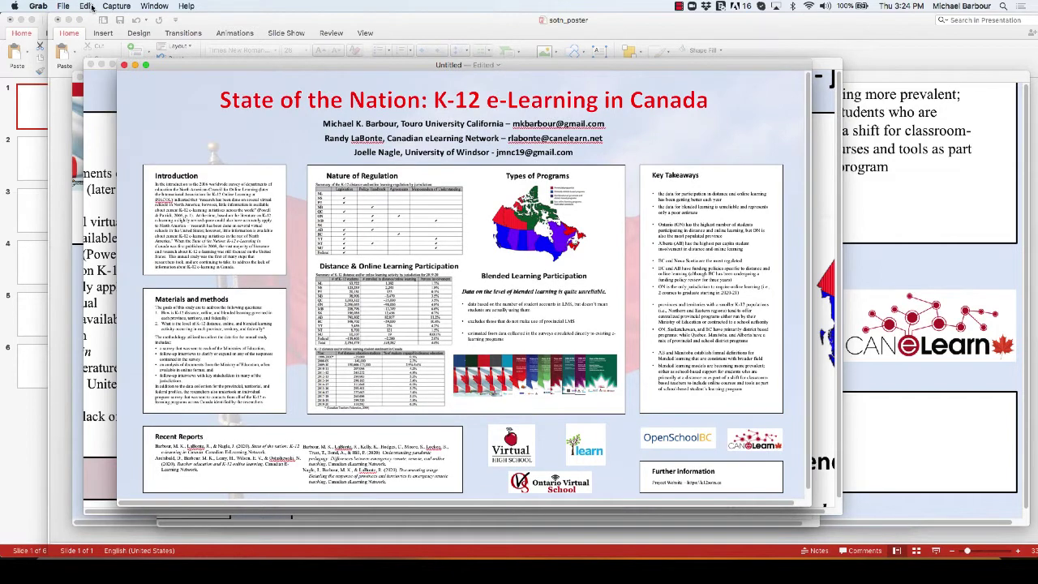
Copy the full poster screenshot from Grab and paste it onto slide 1
click(86, 5)
click(47, 103)
click(47, 103)
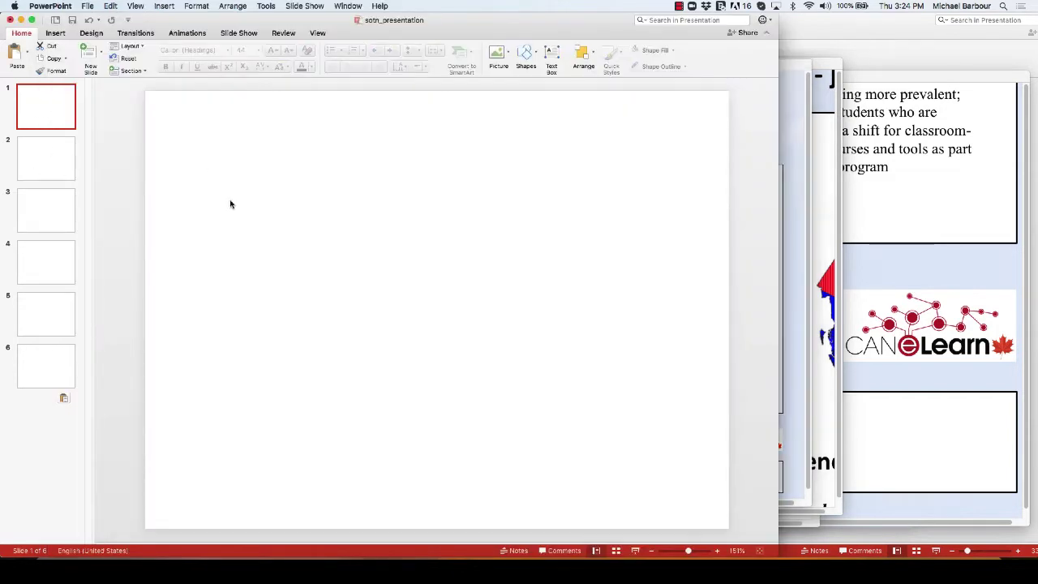
key(super+v)
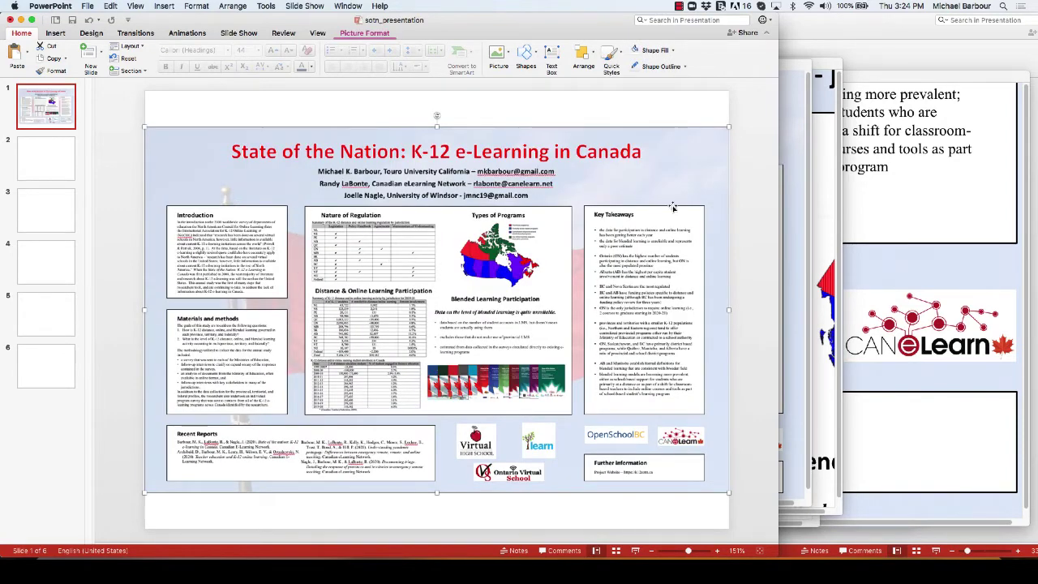
Copy the zoomed Nature of Regulation screenshot and paste it onto slide 2
key(super+Tab)
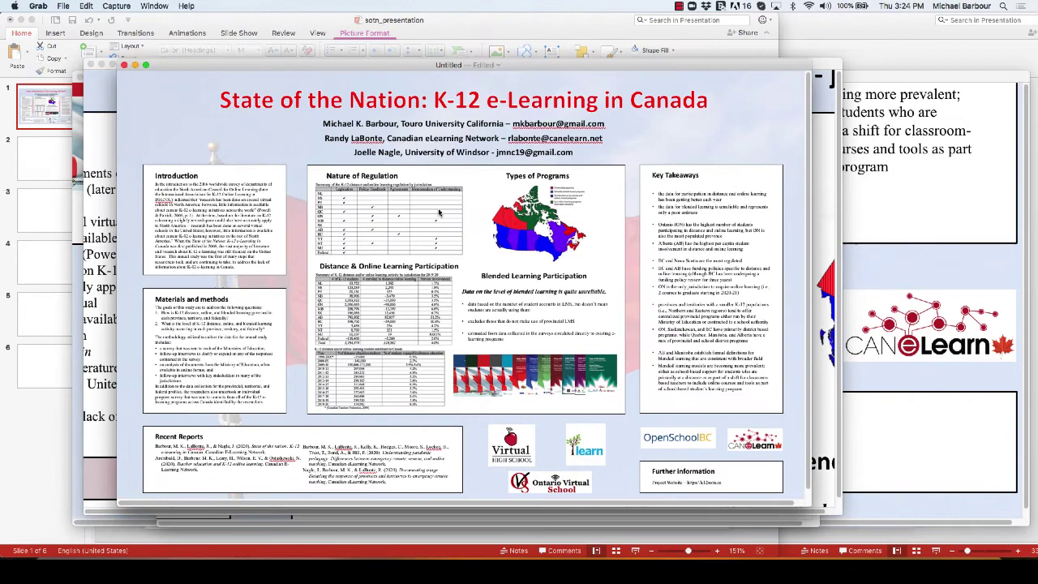
click(135, 65)
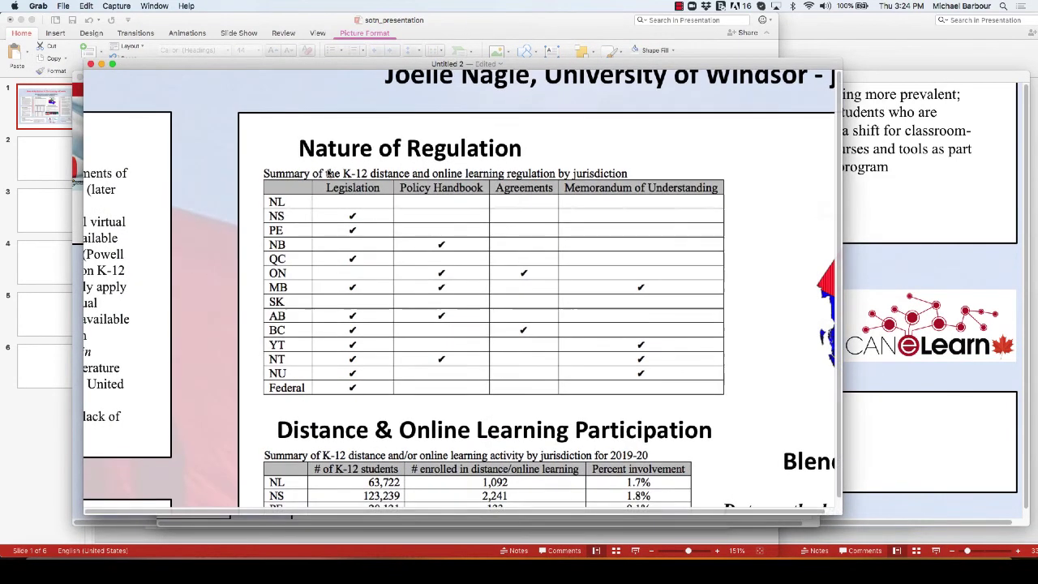
click(88, 7)
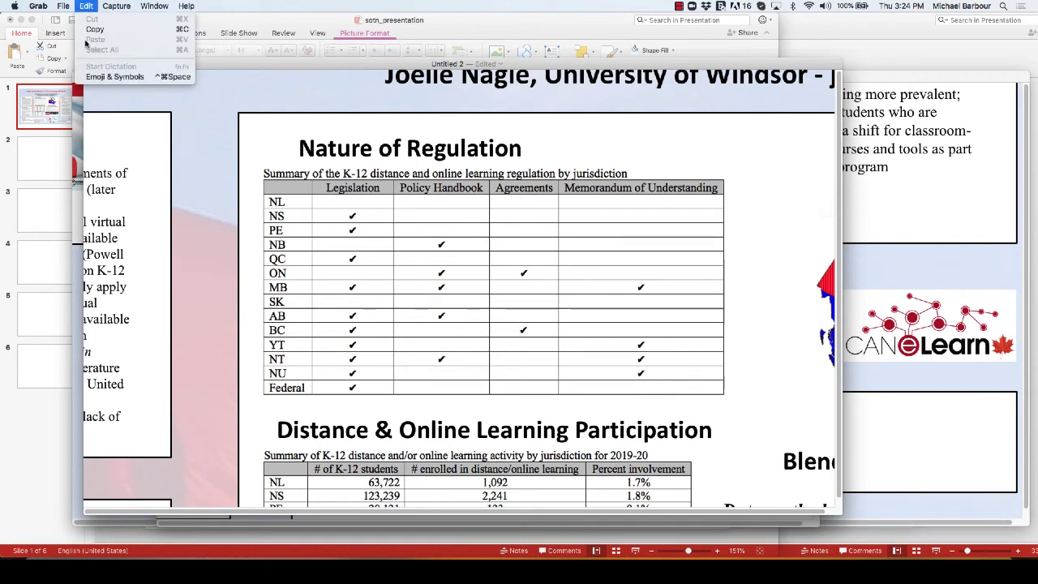
click(95, 30)
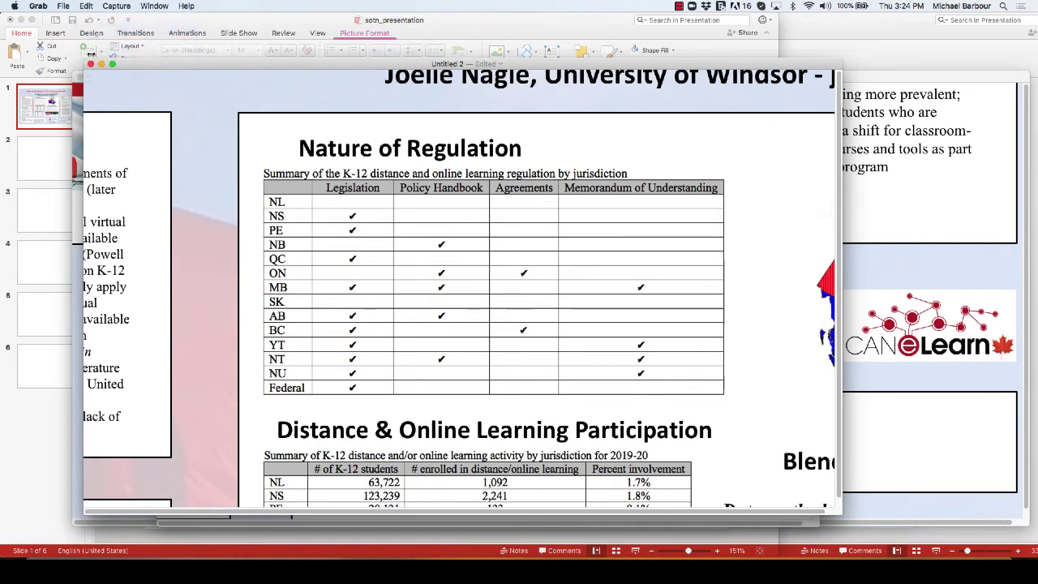
click(48, 156)
key(super+v)
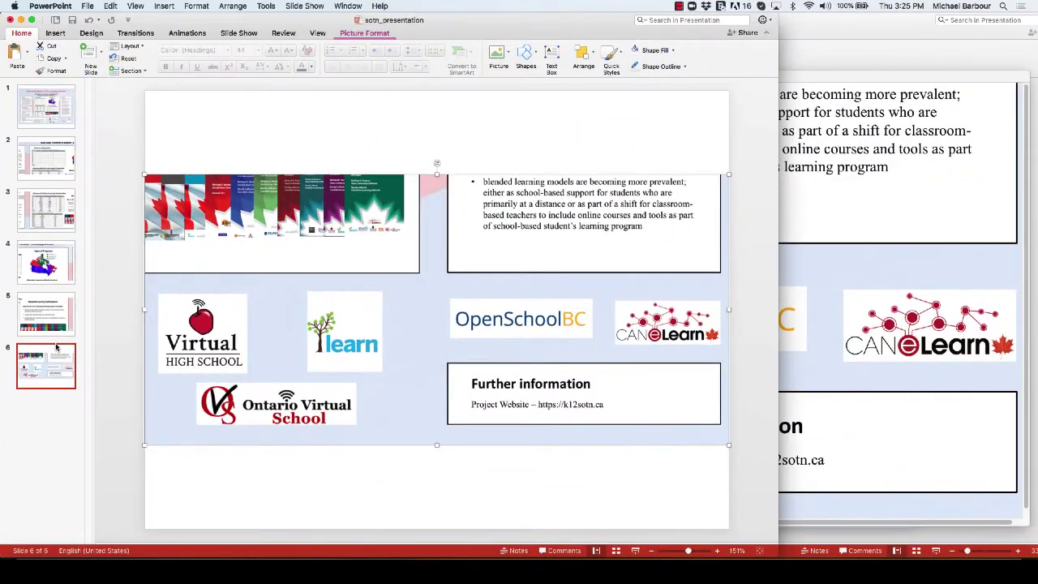
Select slide 1 with the full poster and start the full-screen slide show
click(65, 116)
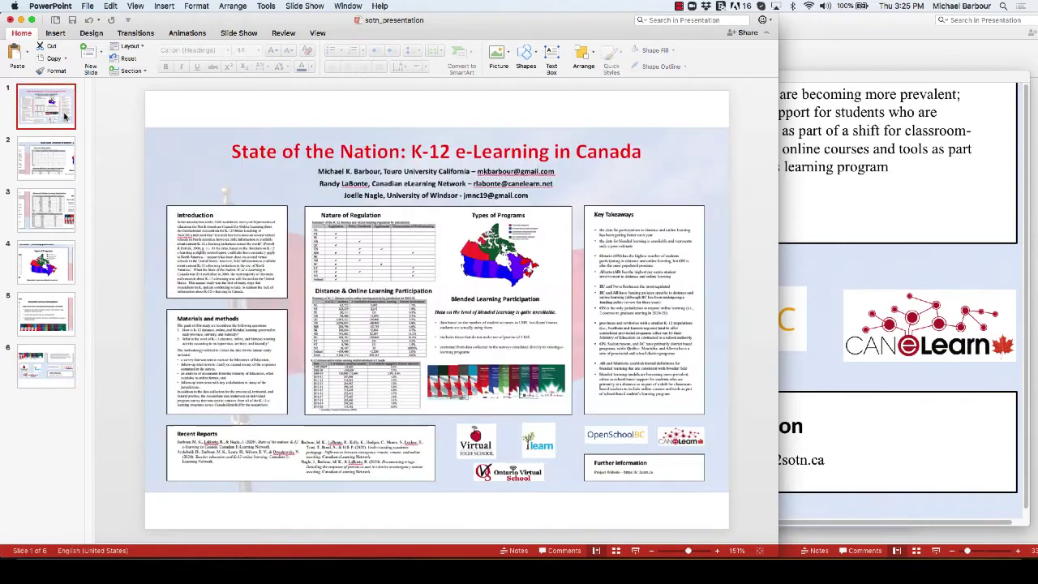
click(636, 552)
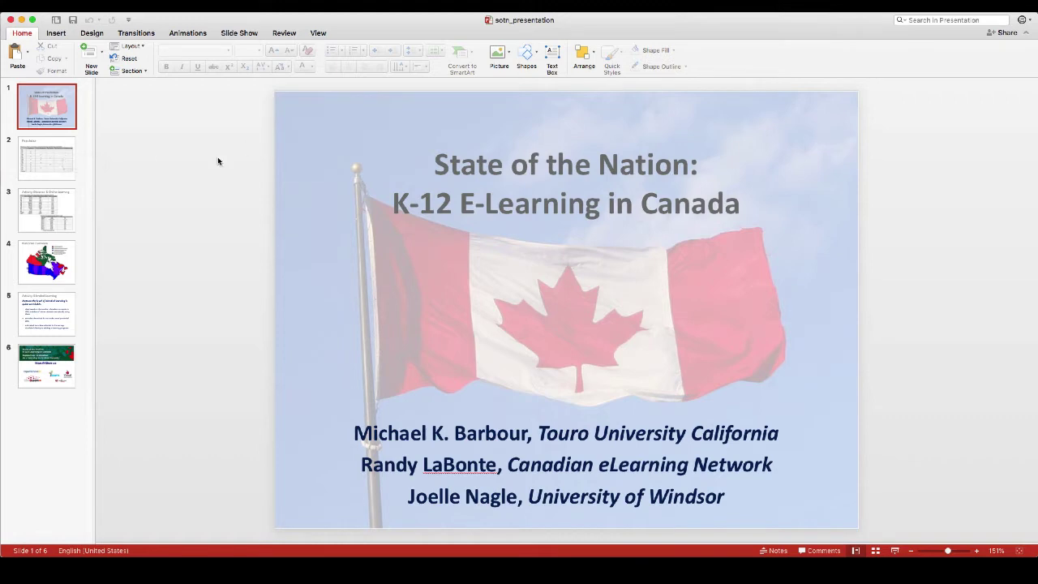
View slides 2–6 in turn: Regulation, Distance & Online Learning, National Overview, Blended Learning, and the last slide
click(52, 174)
click(42, 222)
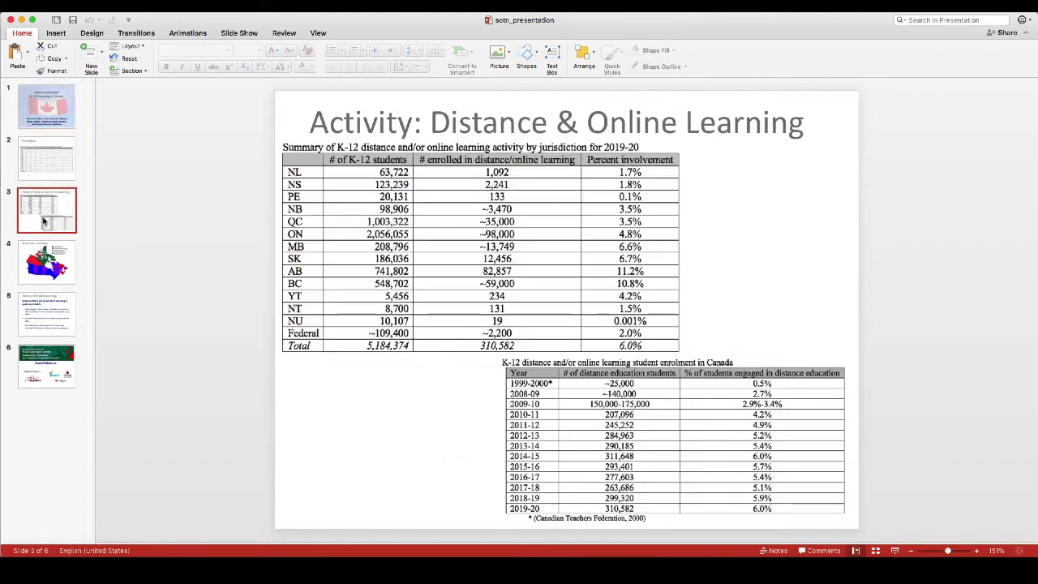
click(47, 266)
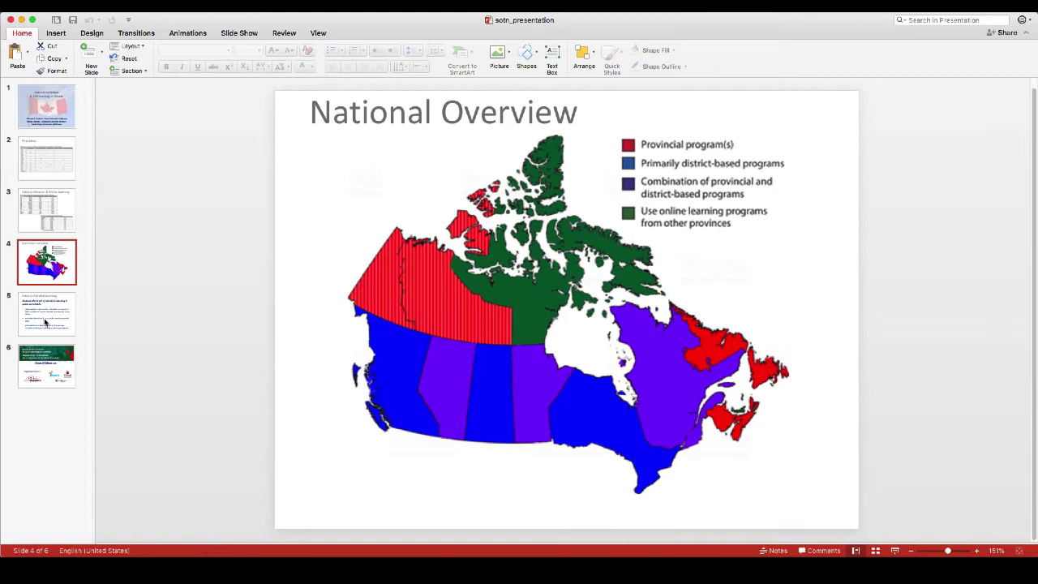
click(42, 323)
click(53, 347)
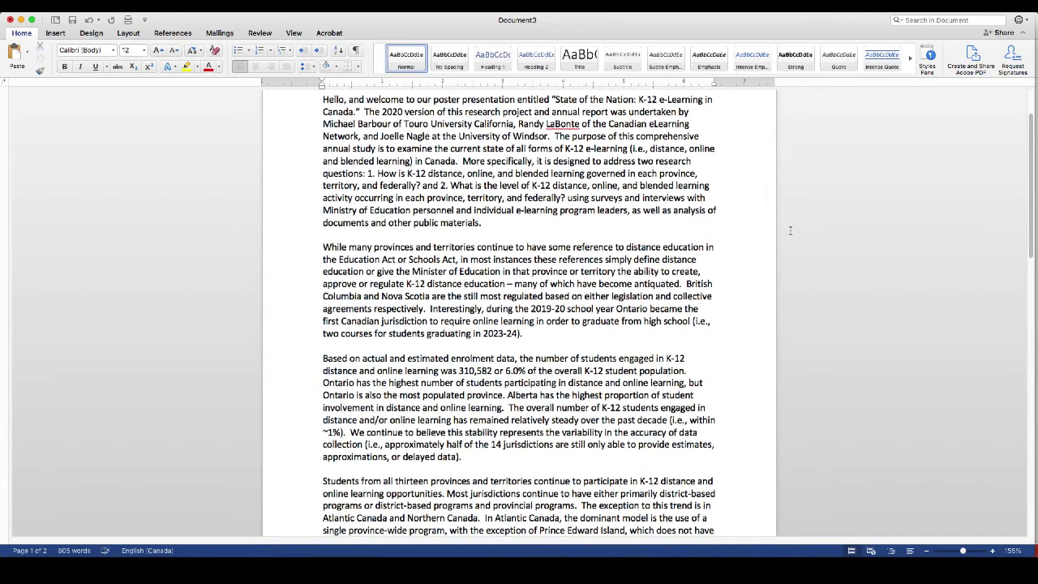
scroll(761, 255, down, 2)
scroll(761, 257, down, 1)
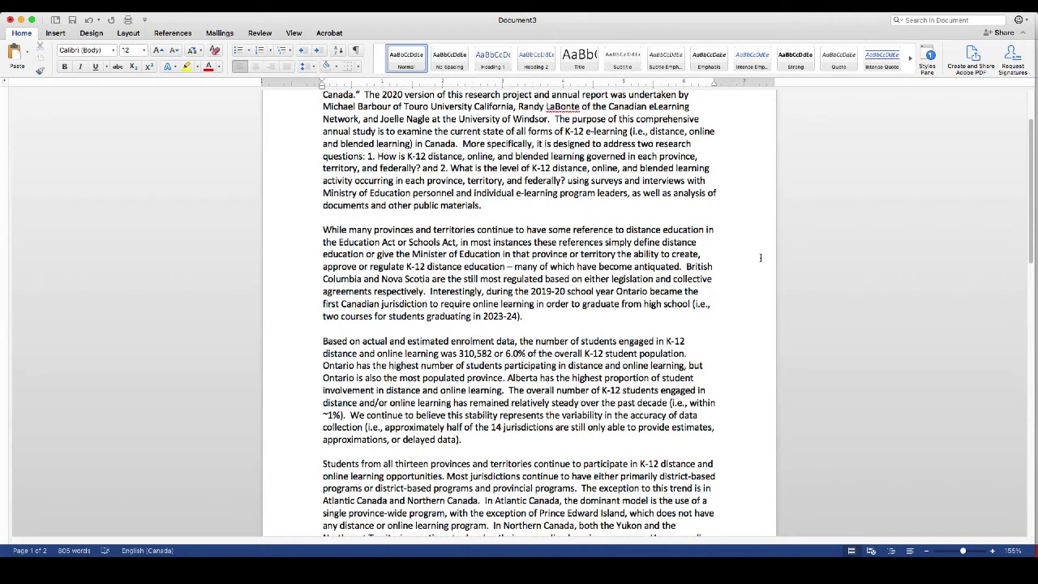
scroll(760, 258, down, 1)
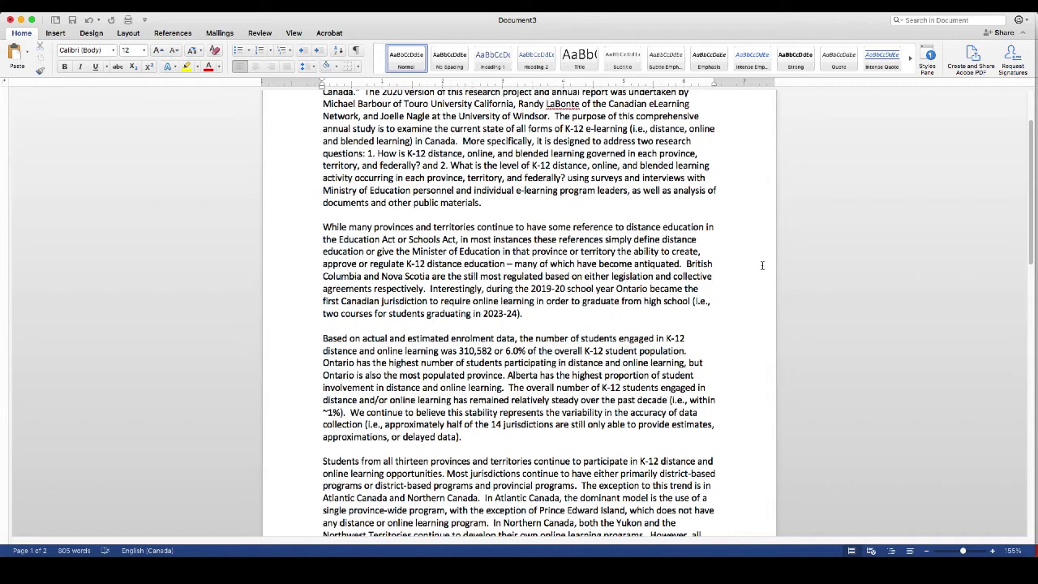
scroll(763, 265, down, 2)
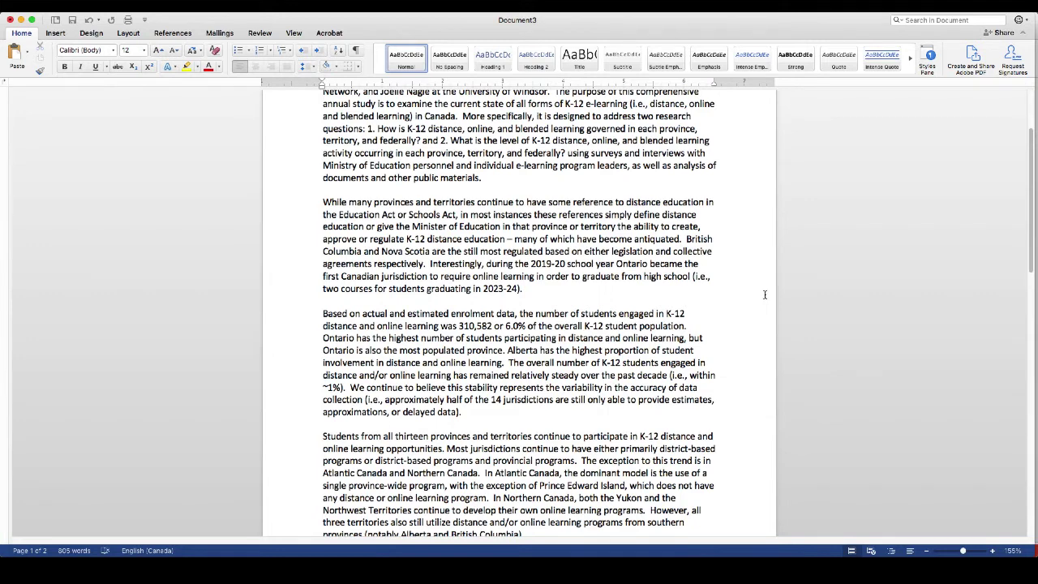
scroll(764, 295, down, 1)
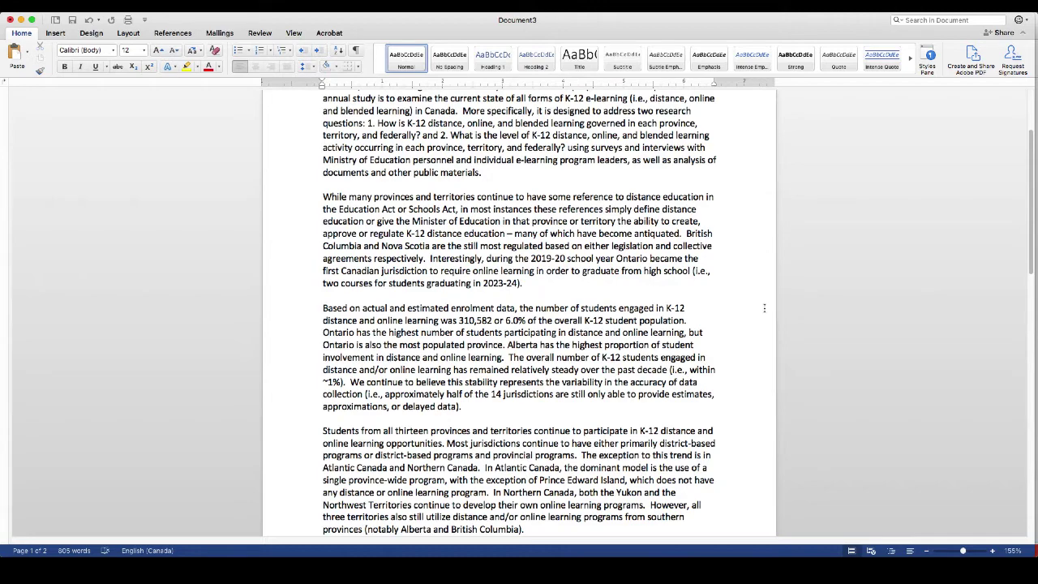
scroll(764, 312, down, 3)
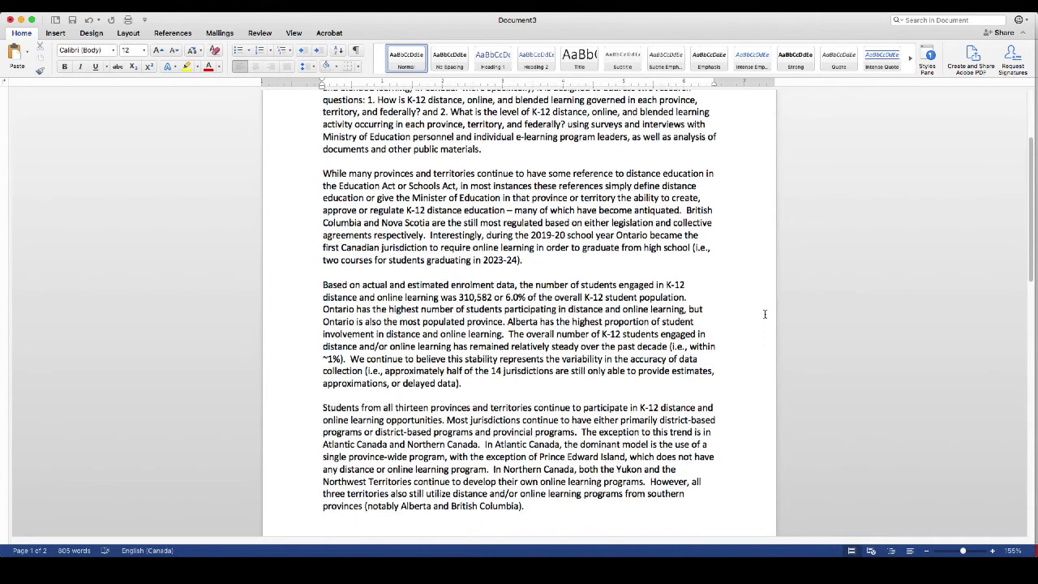
scroll(764, 318, down, 1)
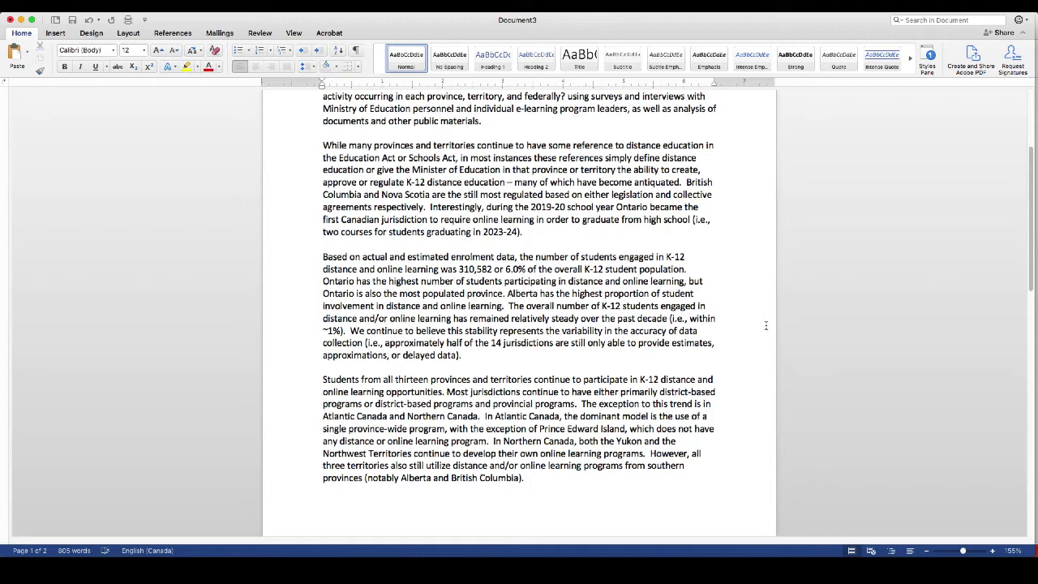
scroll(765, 326, down, 2)
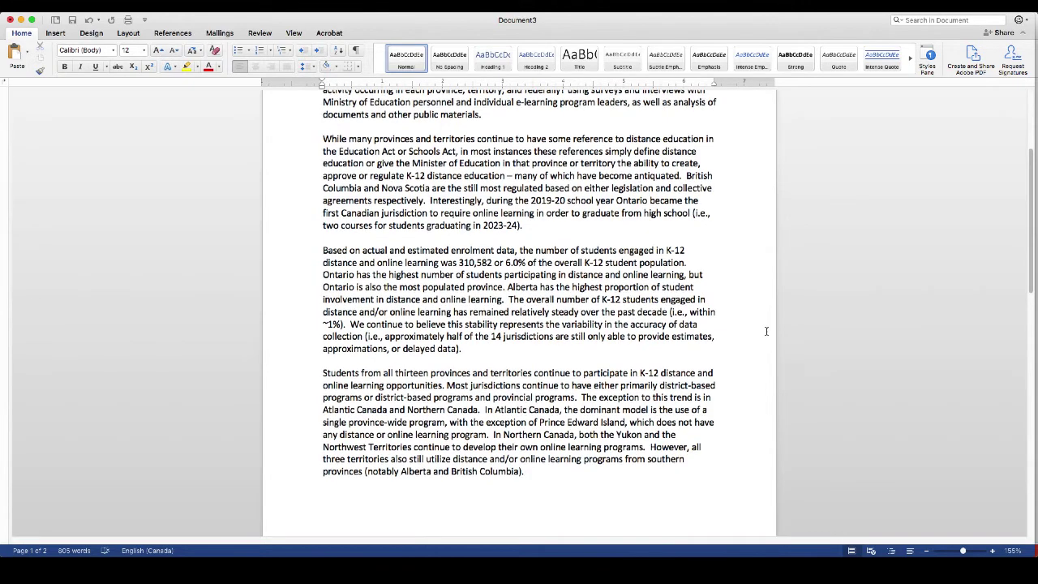
scroll(765, 332, down, 9)
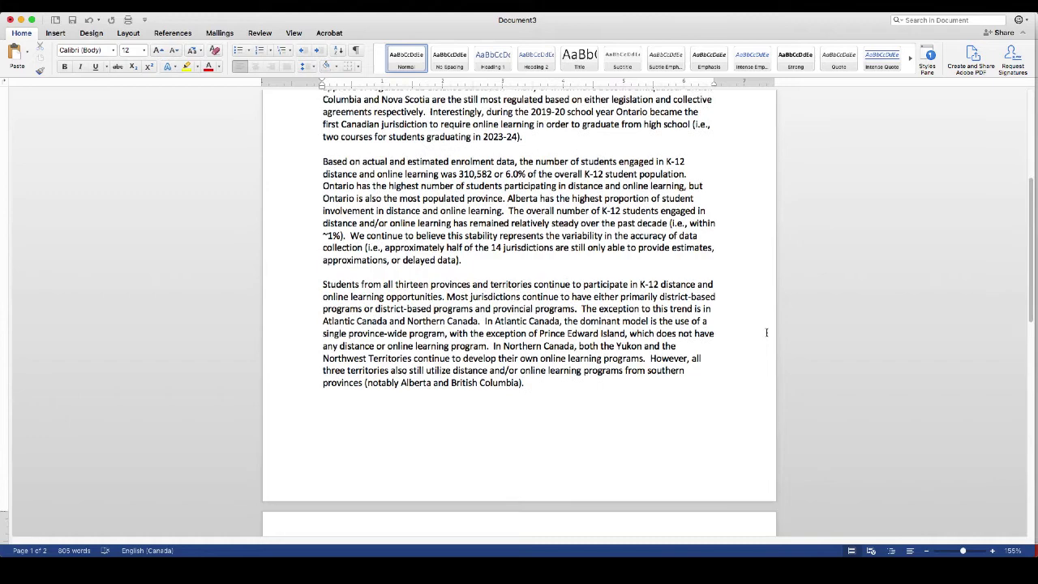
scroll(768, 333, down, 8)
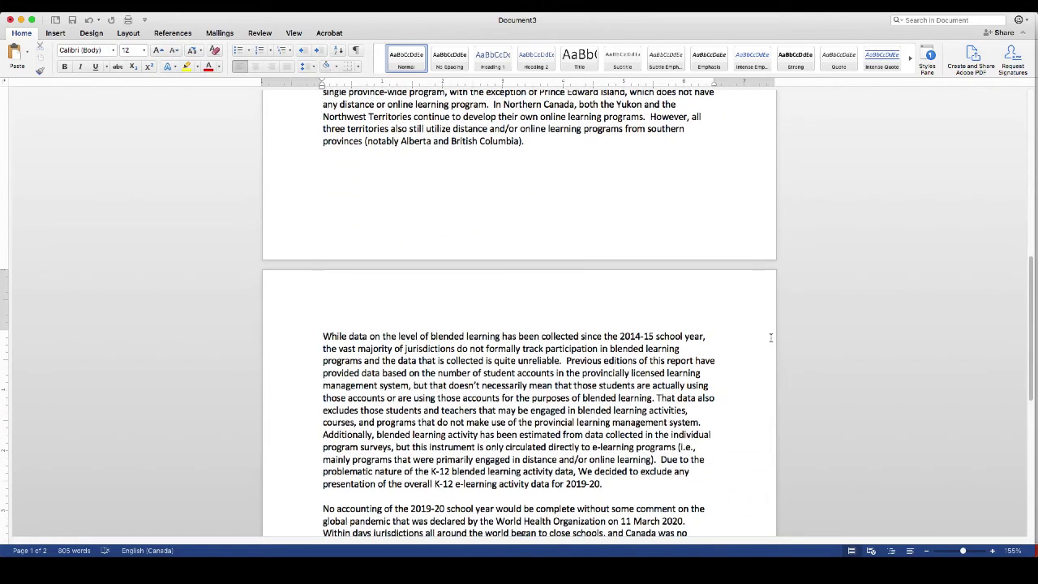
scroll(770, 338, down, 1)
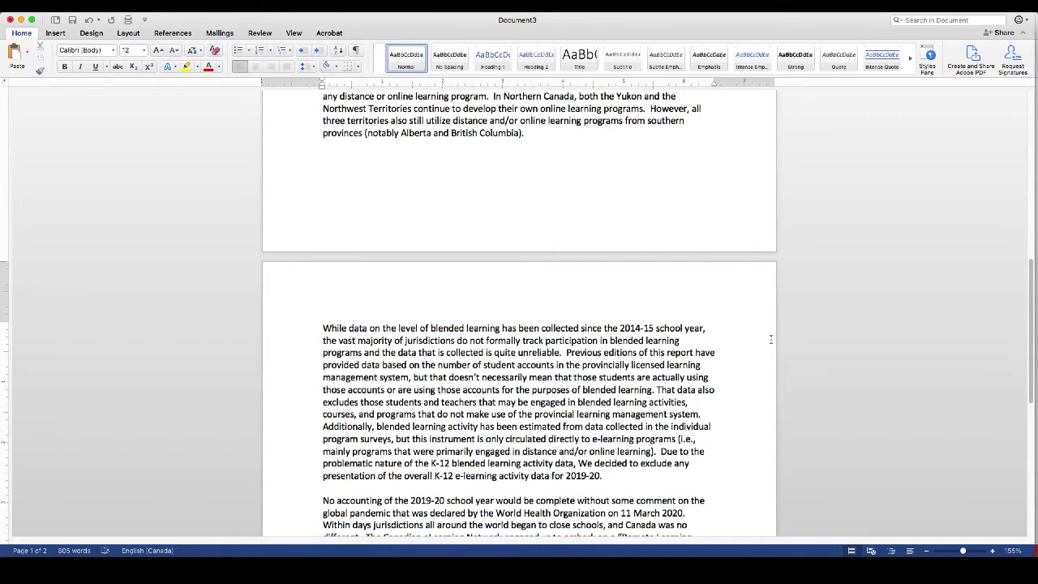
scroll(772, 340, down, 2)
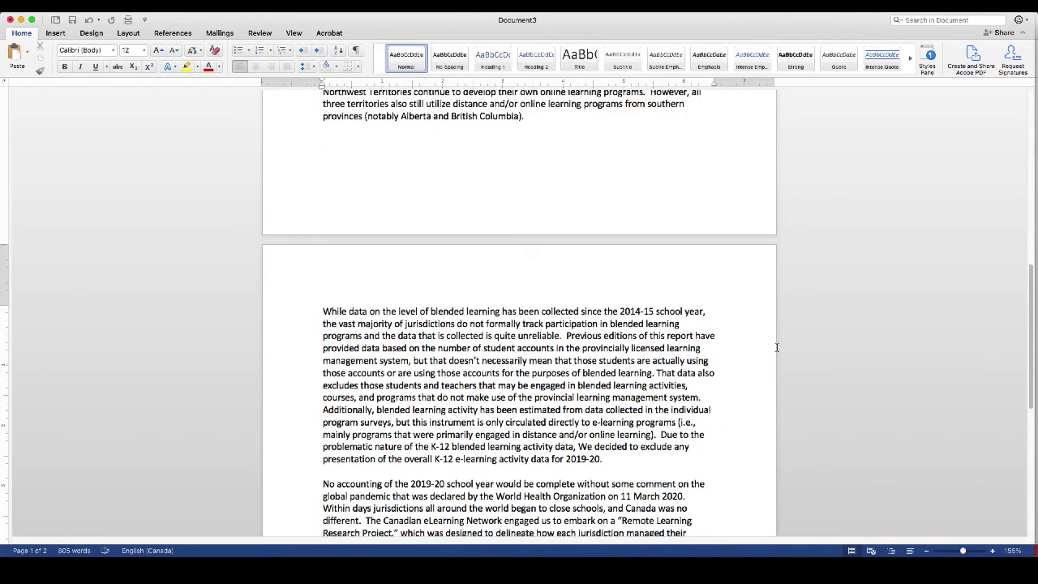
scroll(774, 362, down, 5)
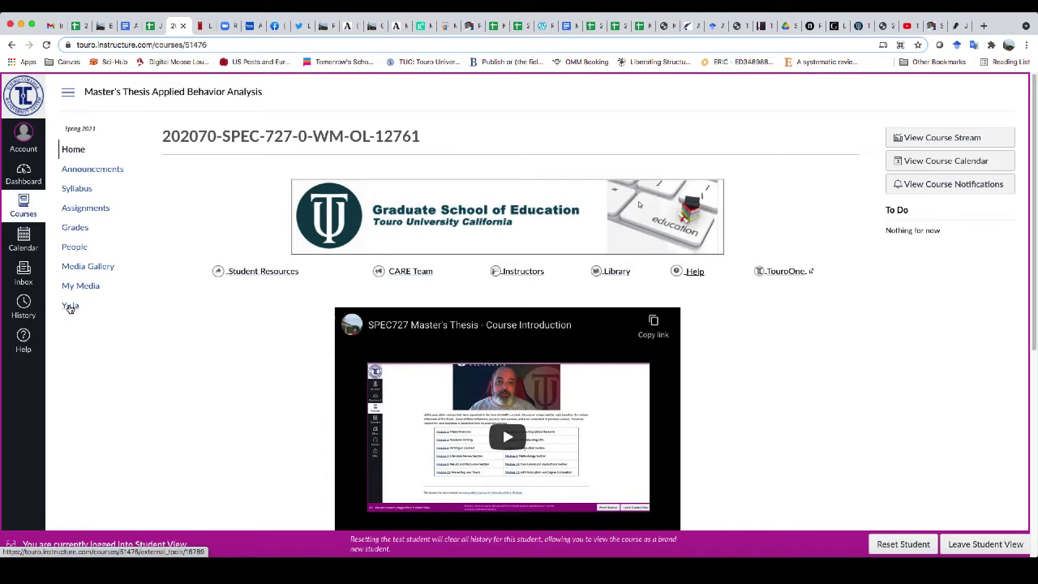
Go to the course's YuJa media page and open the Create Recording options
click(70, 306)
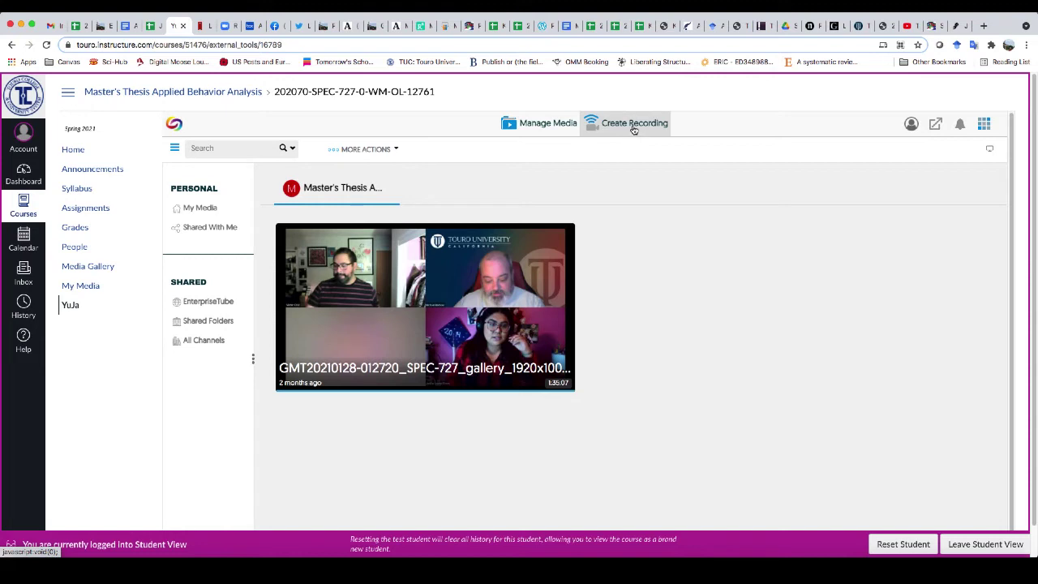
click(633, 129)
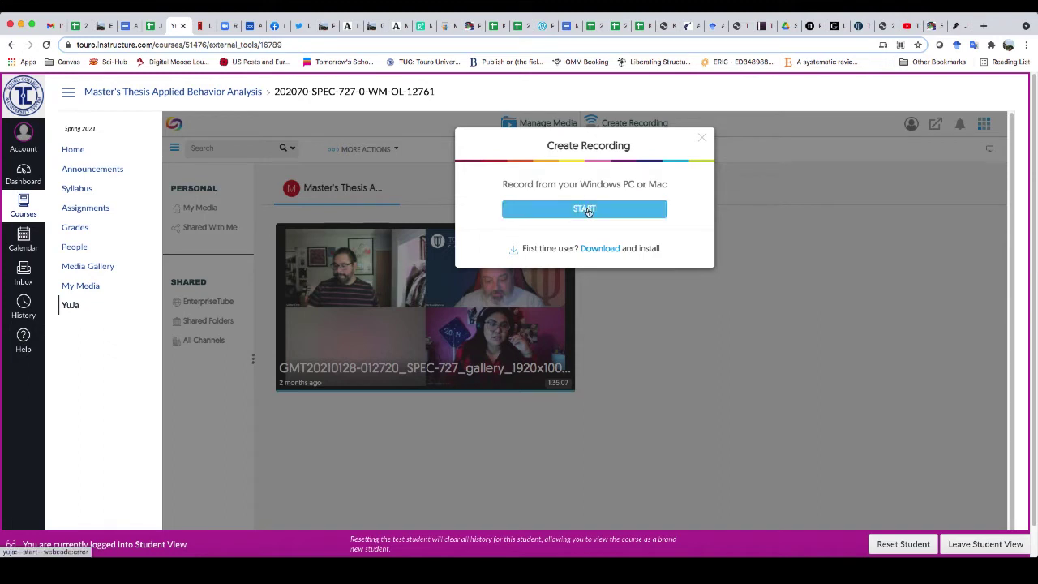
Download and install YuJa Software Capture with the admin password, then trash the installer package
click(608, 249)
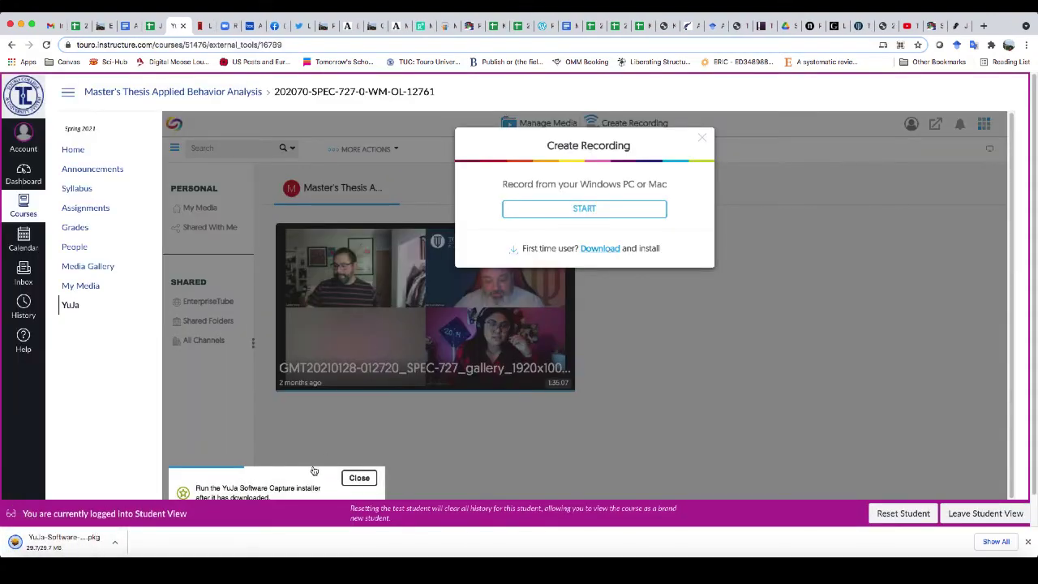
click(82, 544)
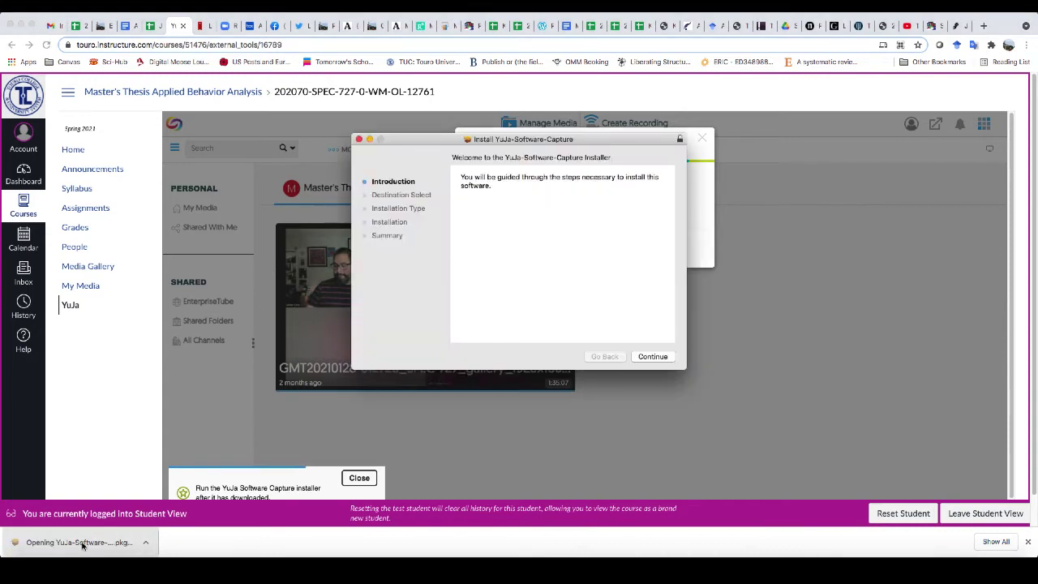
click(653, 355)
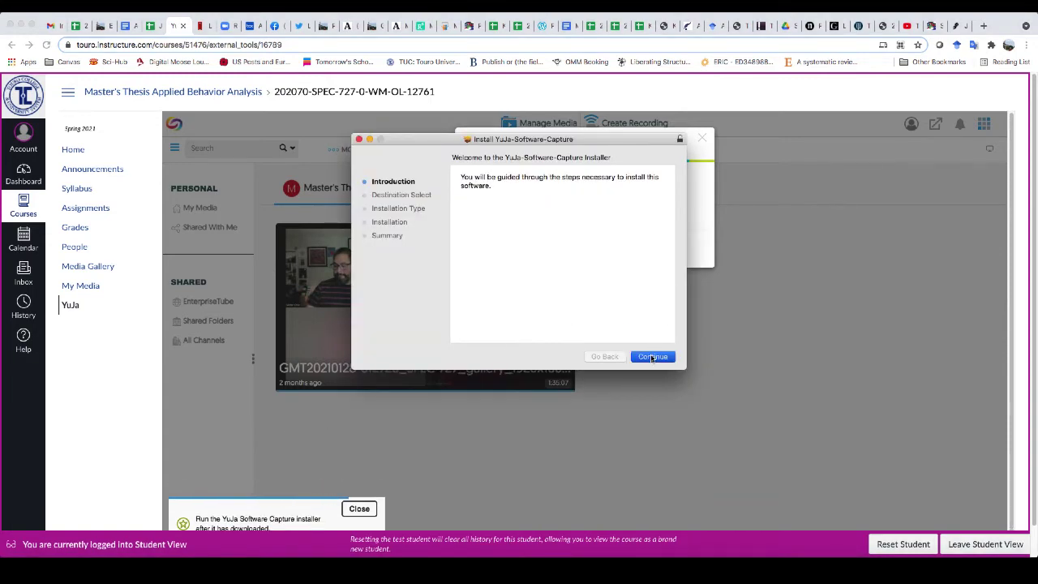
click(654, 357)
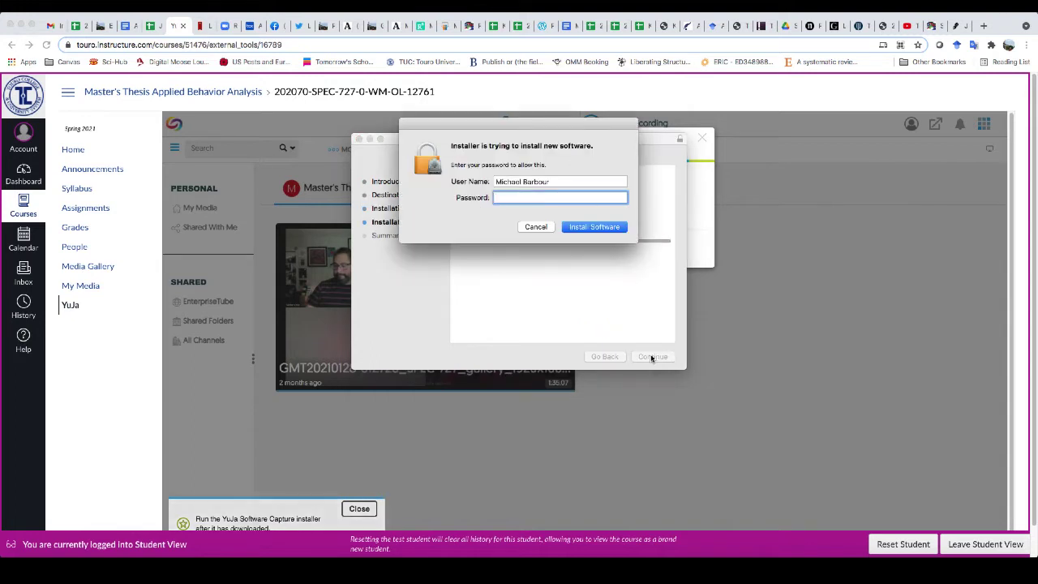
text(*)
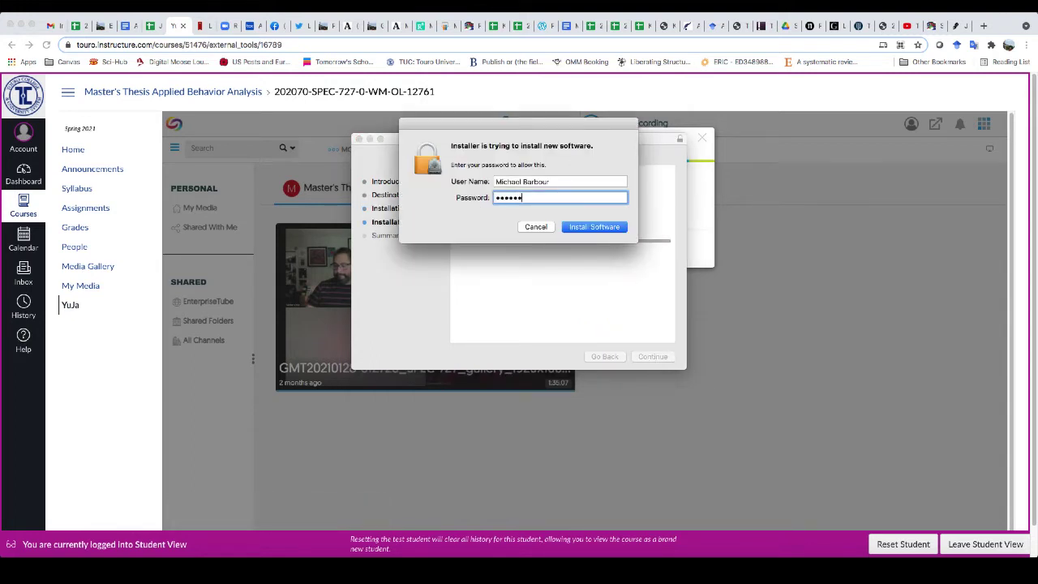
text(********)
key(Return)
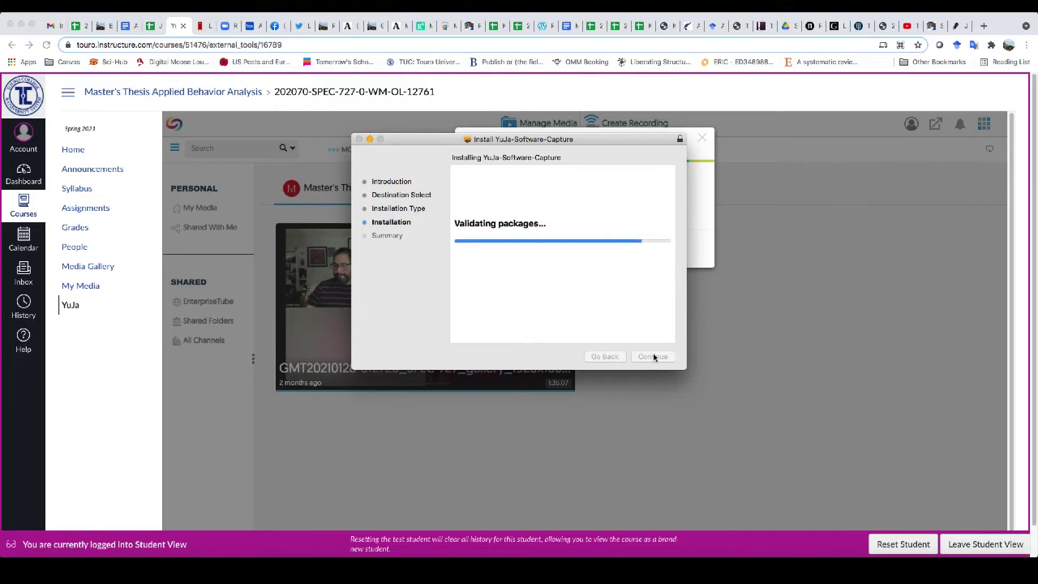
click(656, 357)
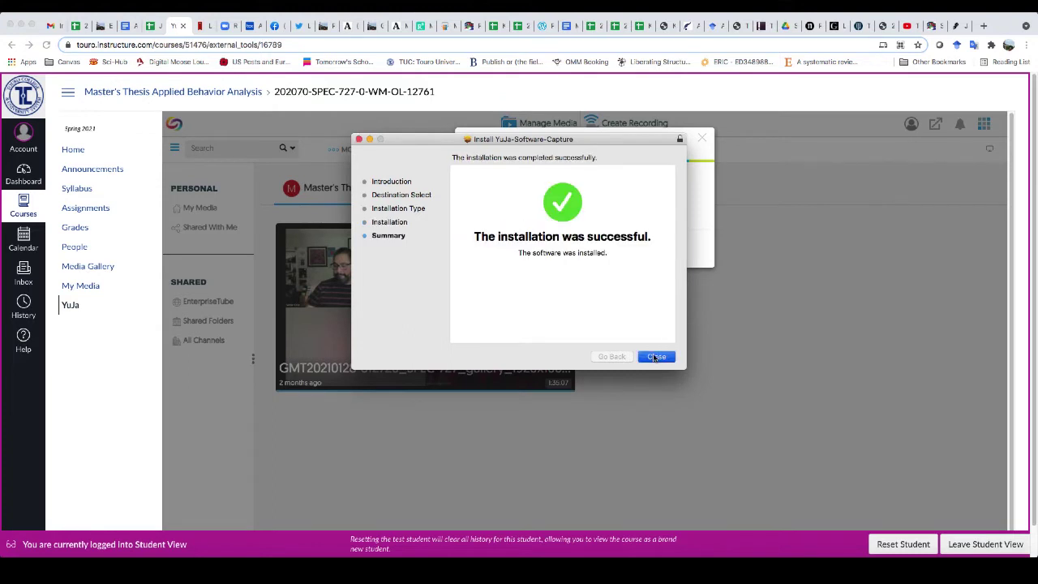
click(613, 203)
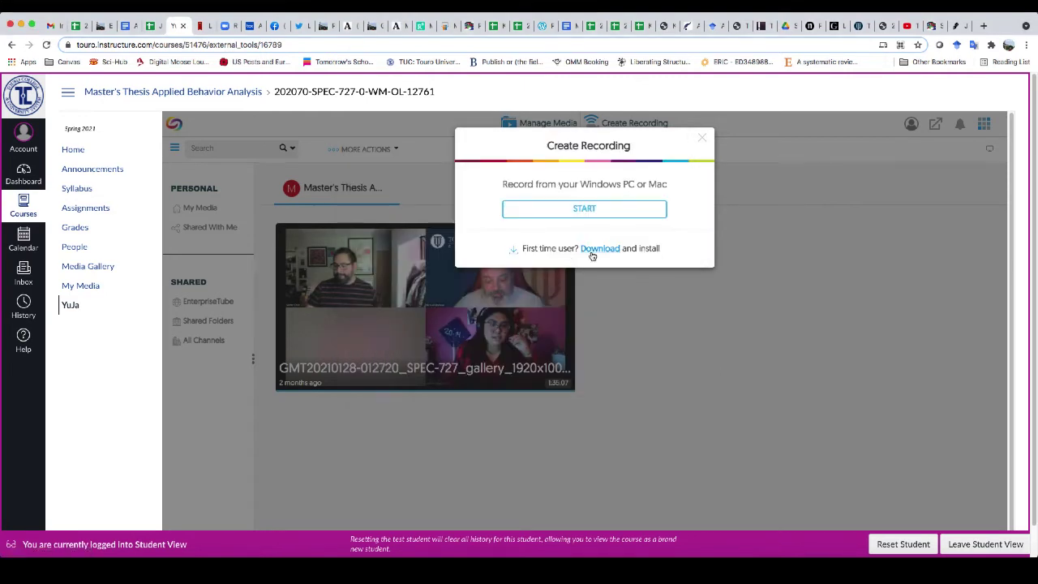
Start a new recording and let the browser open YuJa Software Capture.app
click(576, 212)
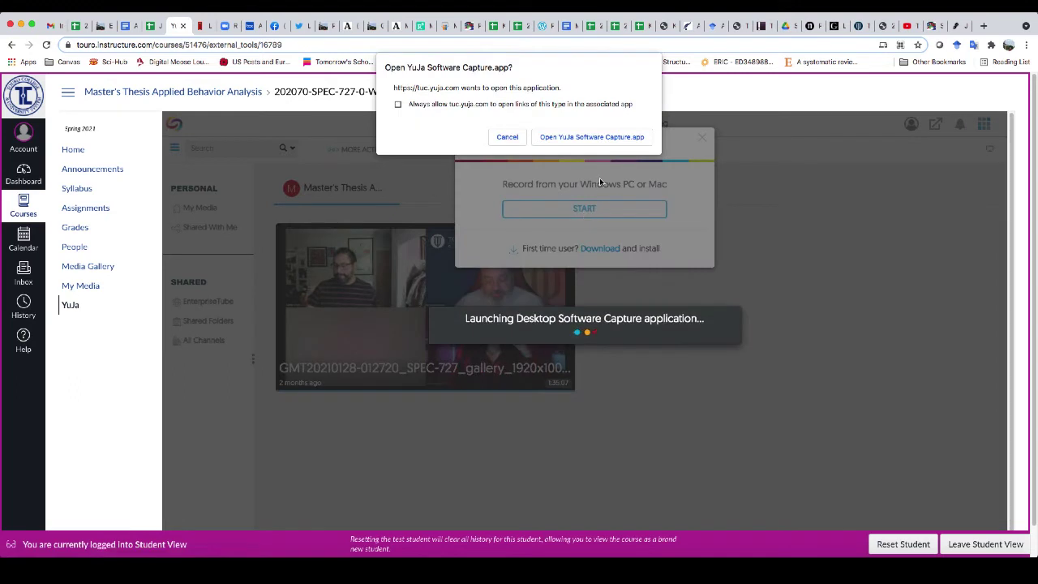
click(602, 137)
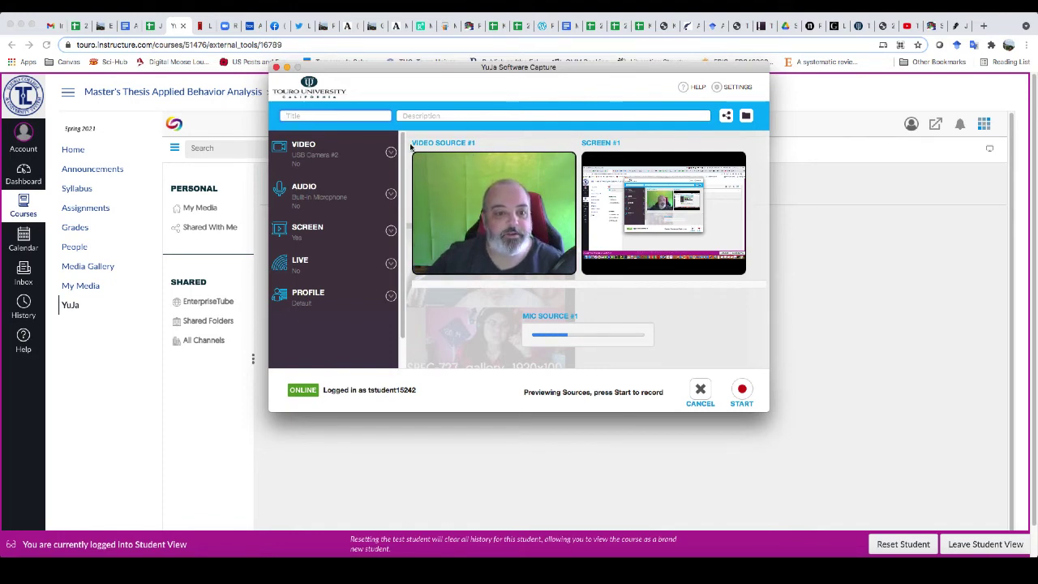
Set Video Source #1 to No and the microphone to LCS USB Audio, then start recording
click(298, 167)
click(371, 183)
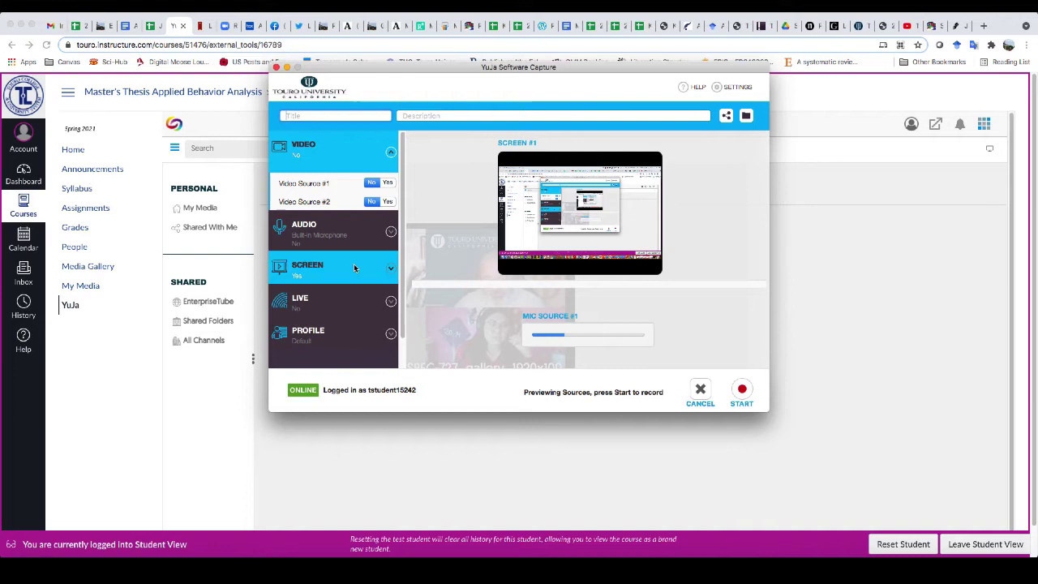
click(390, 236)
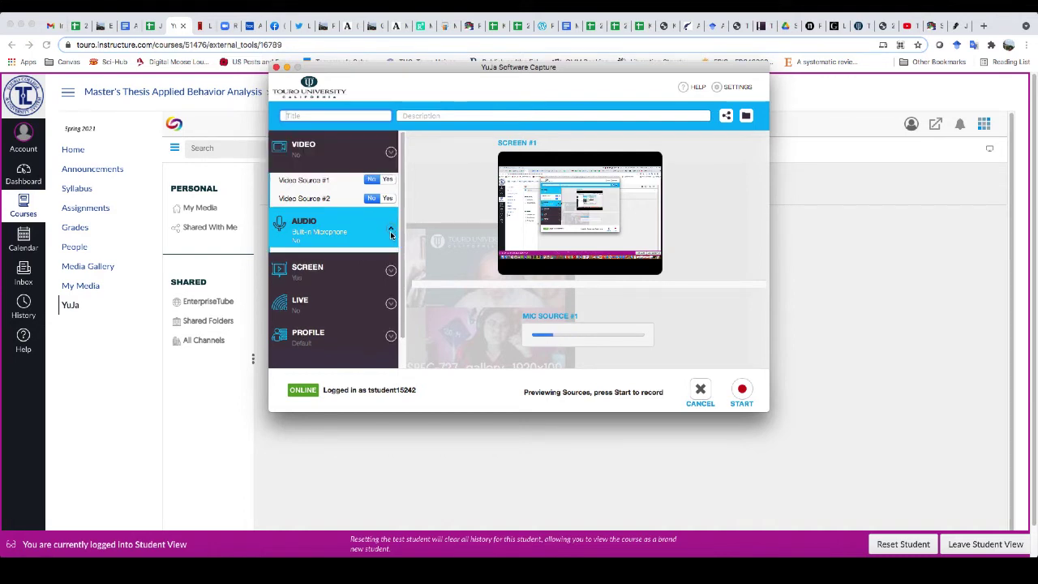
click(392, 244)
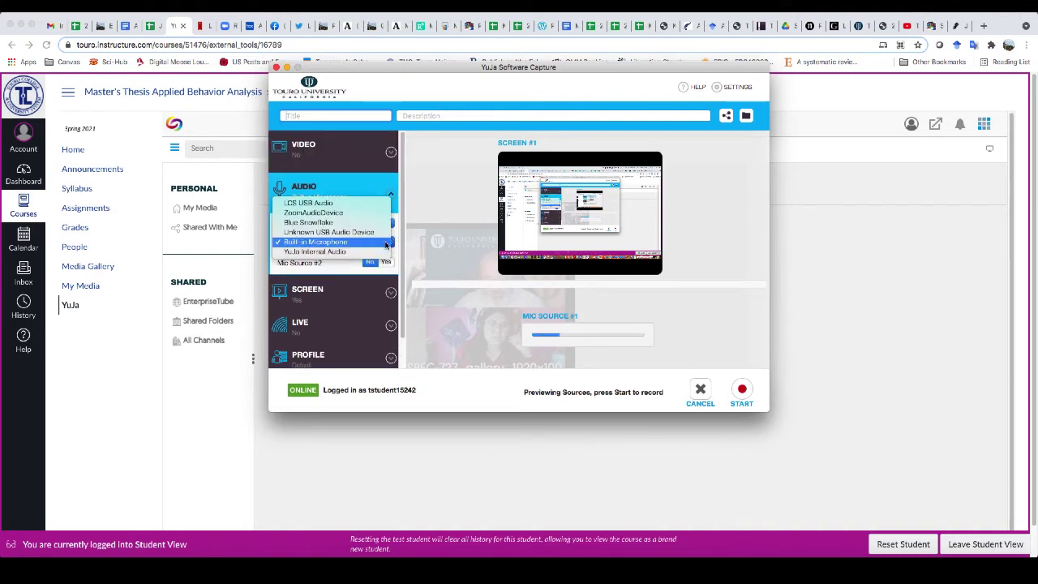
click(359, 202)
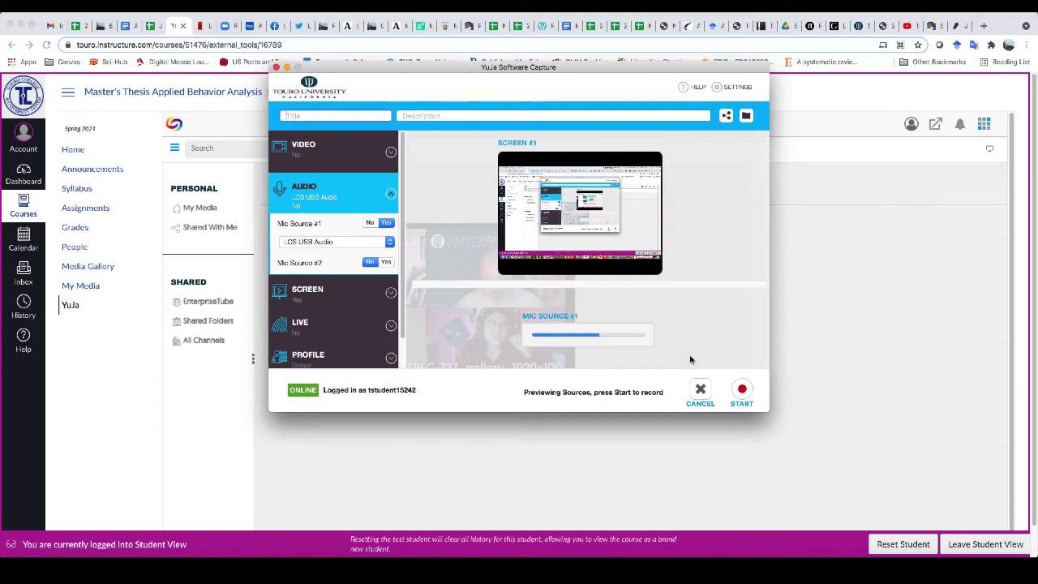
click(740, 395)
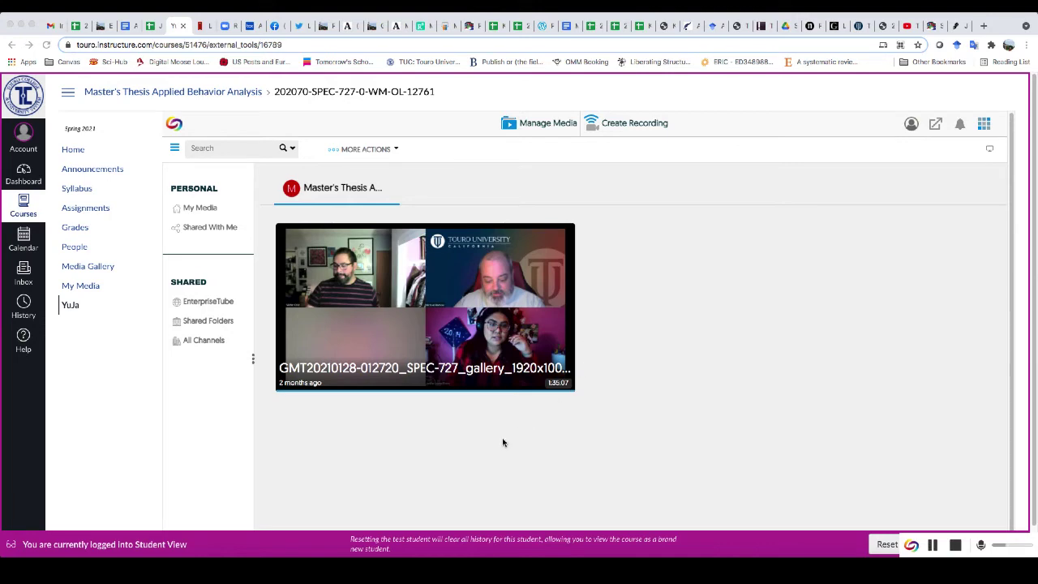
Bring PowerPoint to the front to present the slides during the recording
click(443, 551)
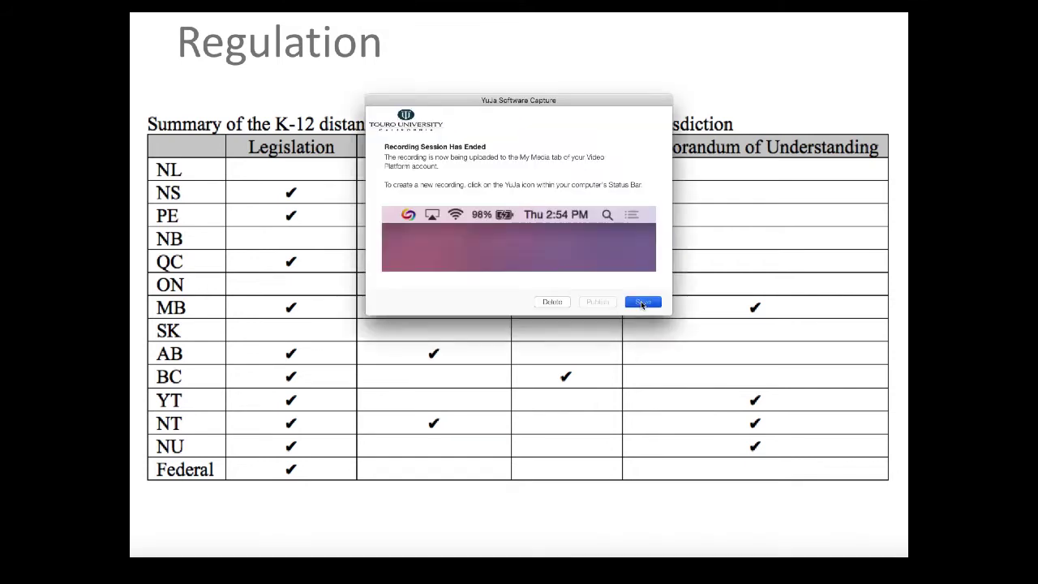
Dismiss the Recording Session Has Ended notice and go to My Media via Manage Media
click(642, 303)
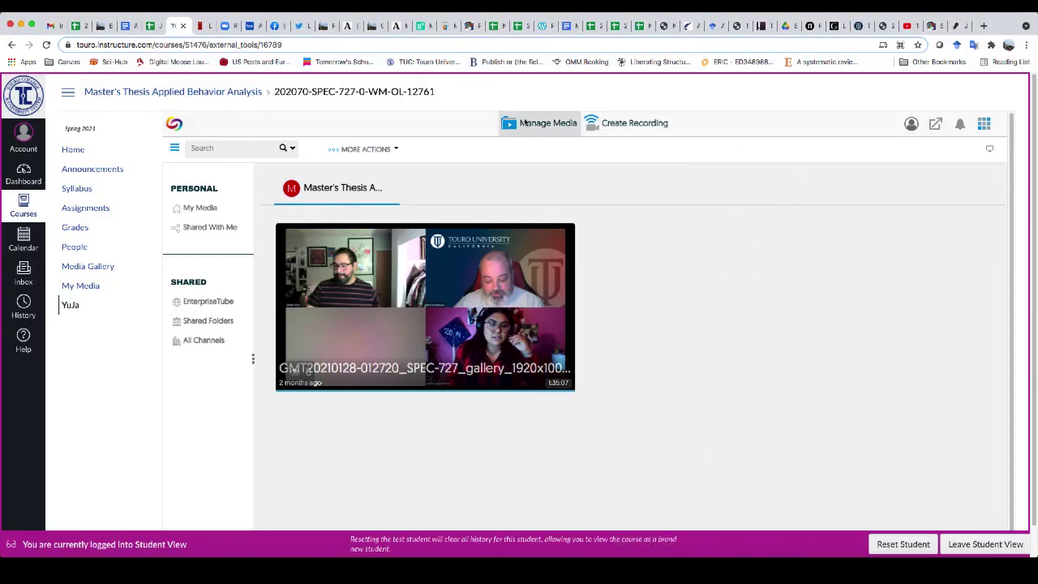
click(201, 209)
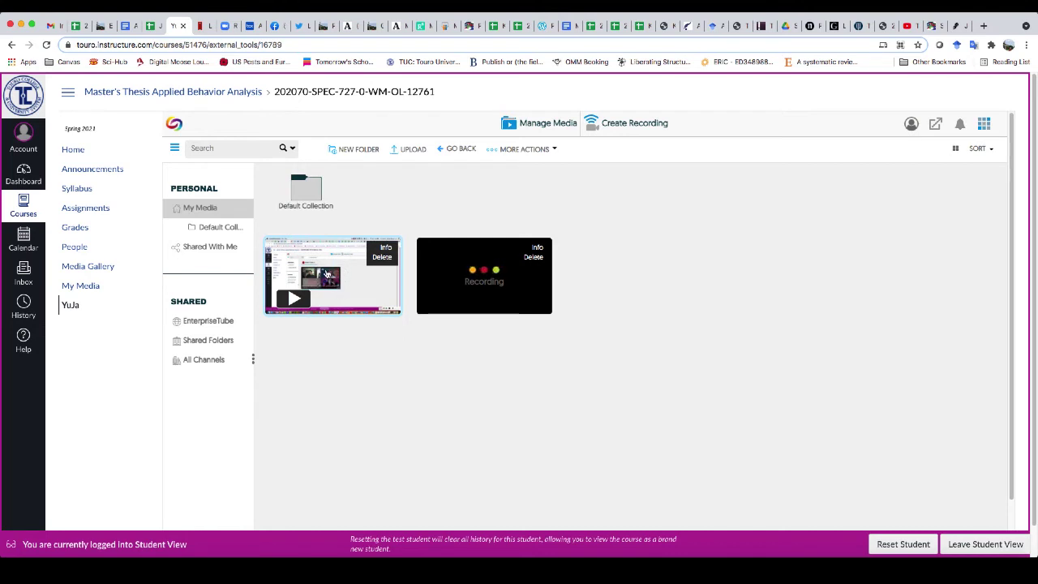
Play the new 00:23 recording, pause and rewind it, then go back to My Media
click(295, 300)
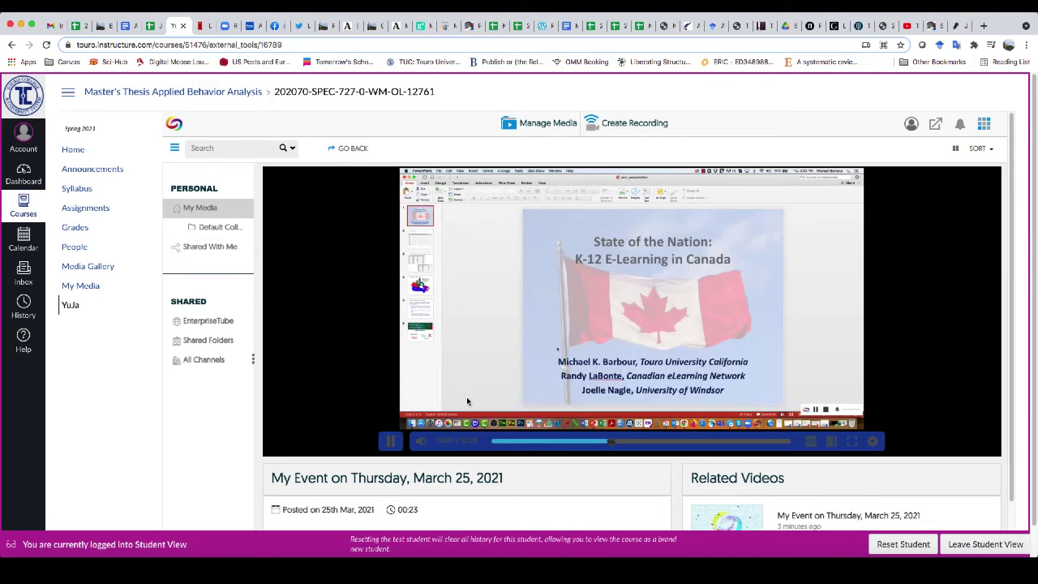
click(614, 339)
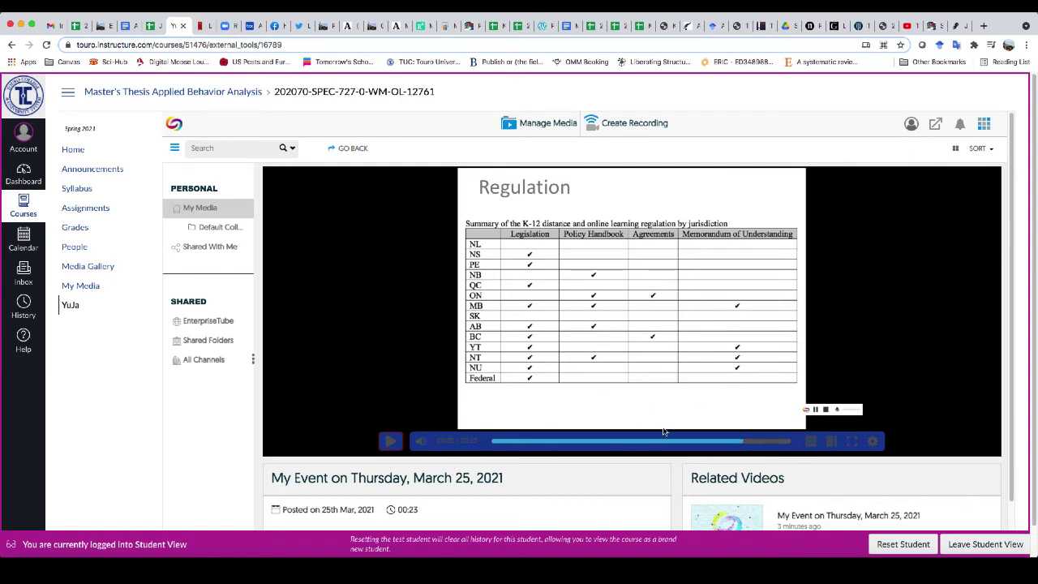
drag(739, 442, 659, 445)
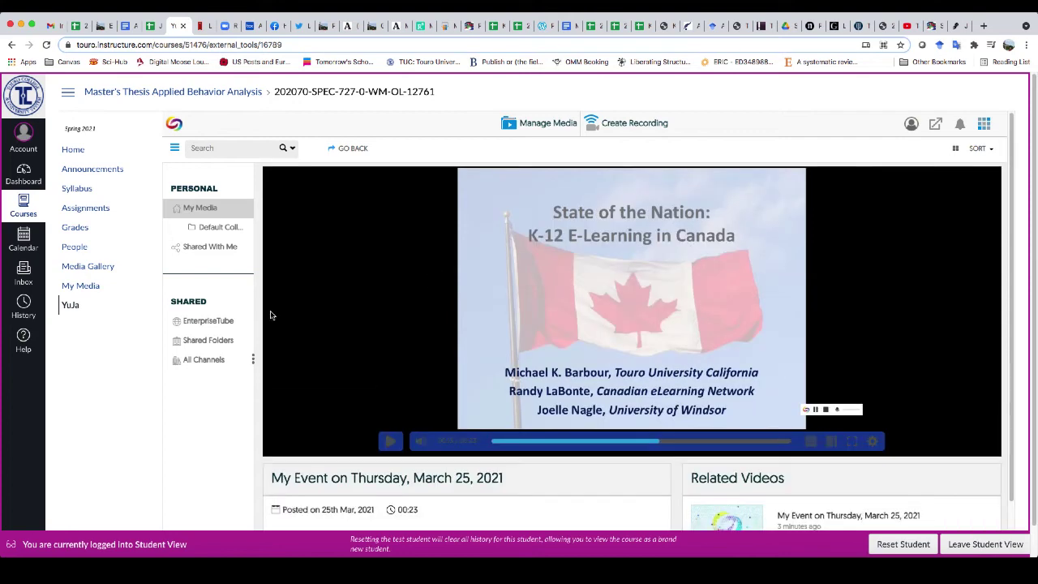
click(341, 152)
mouse_move(335, 248)
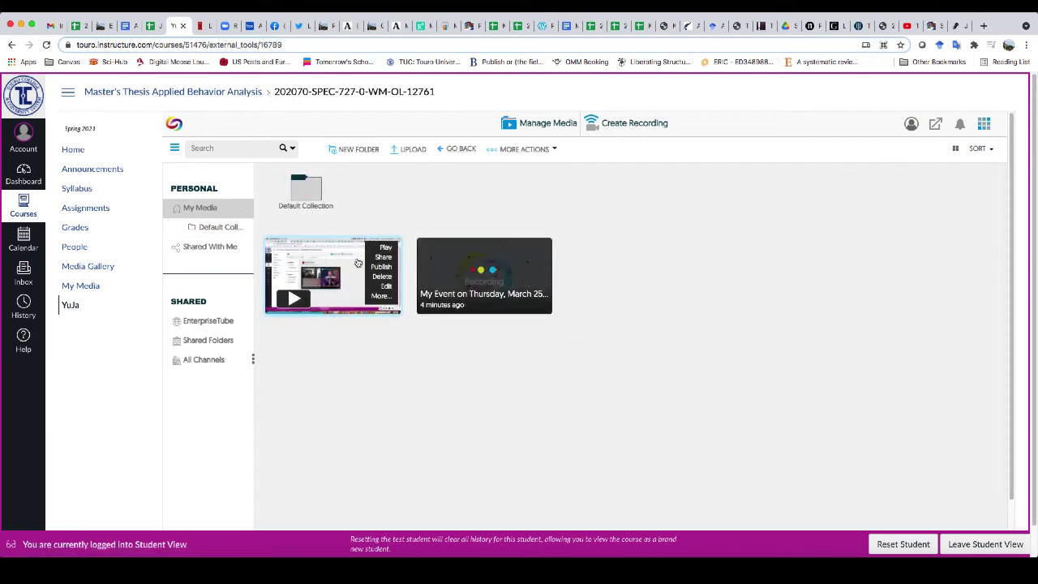
Open the recording in the Video Editor and cut the opening 0–12.433 seconds
click(387, 289)
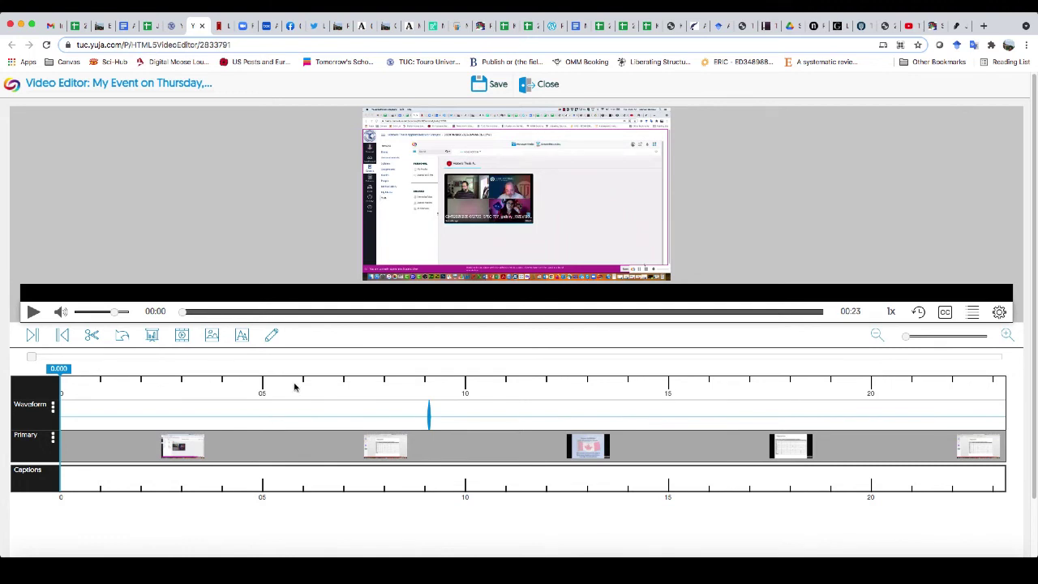
click(92, 336)
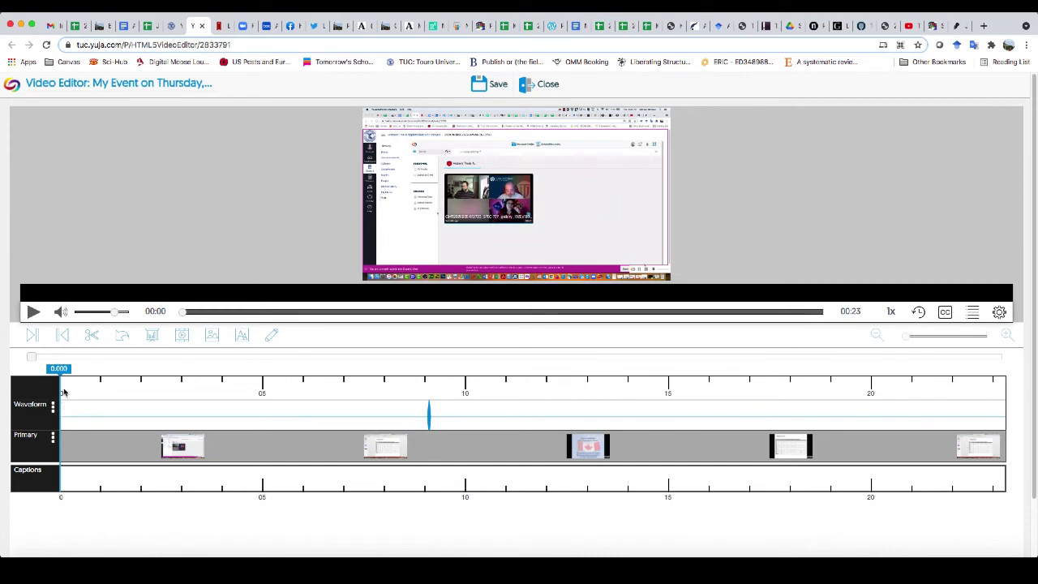
drag(61, 380, 568, 418)
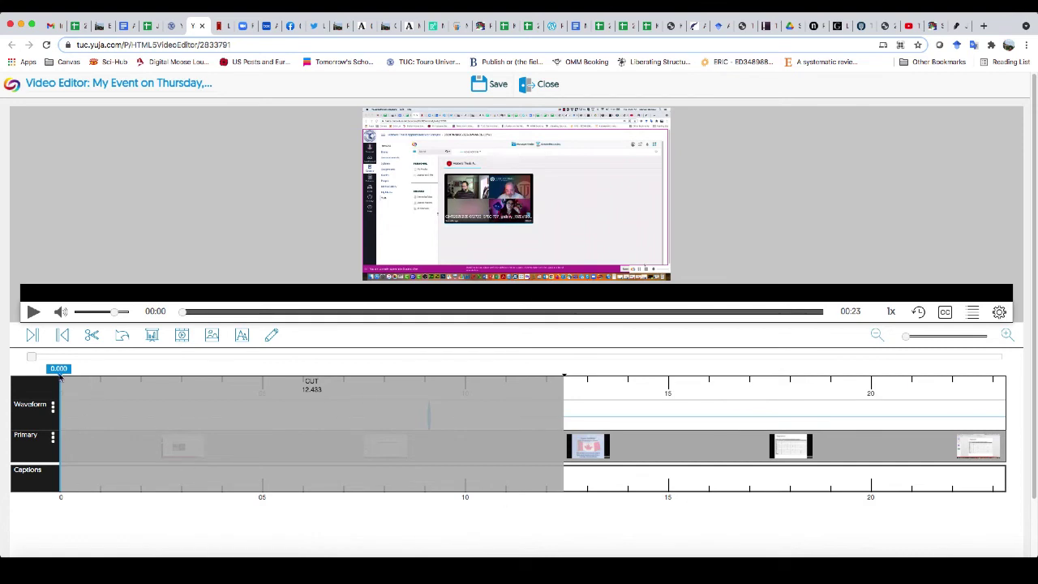
Position the playhead at about 20.6 seconds and cut from there to the end
drag(60, 370, 952, 371)
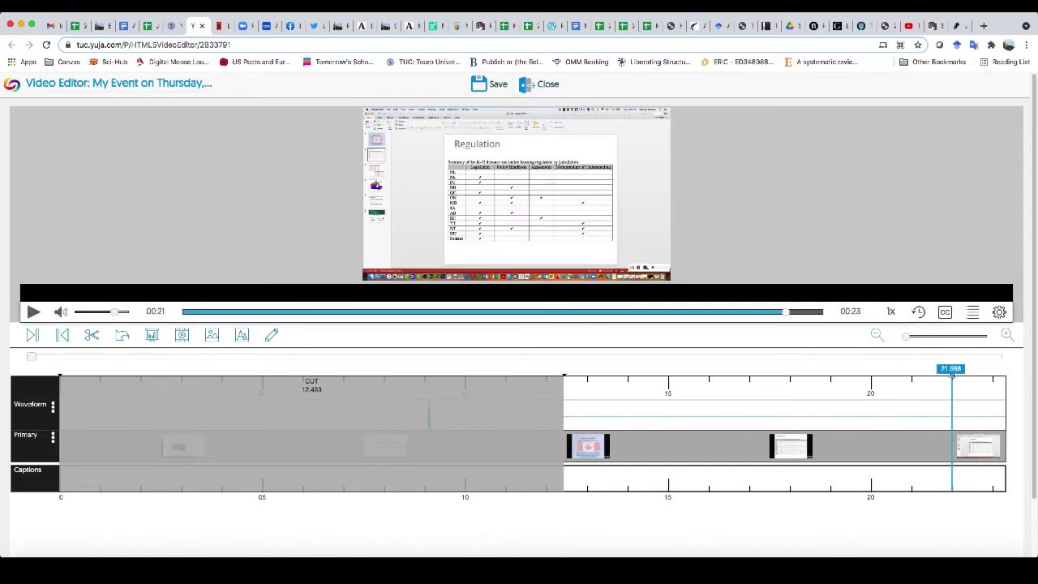
drag(952, 370, 889, 380)
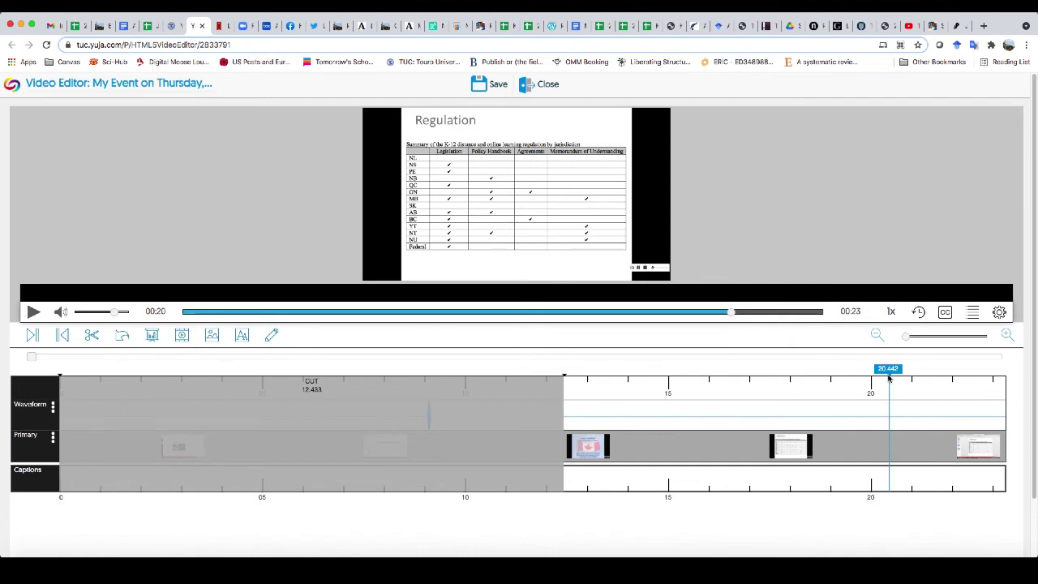
drag(889, 377, 892, 380)
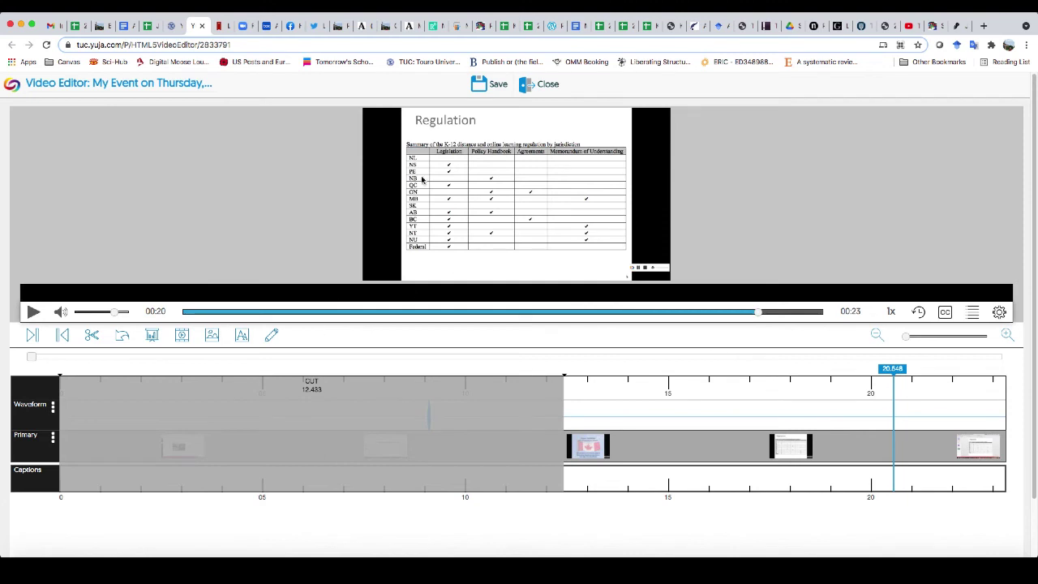
click(91, 335)
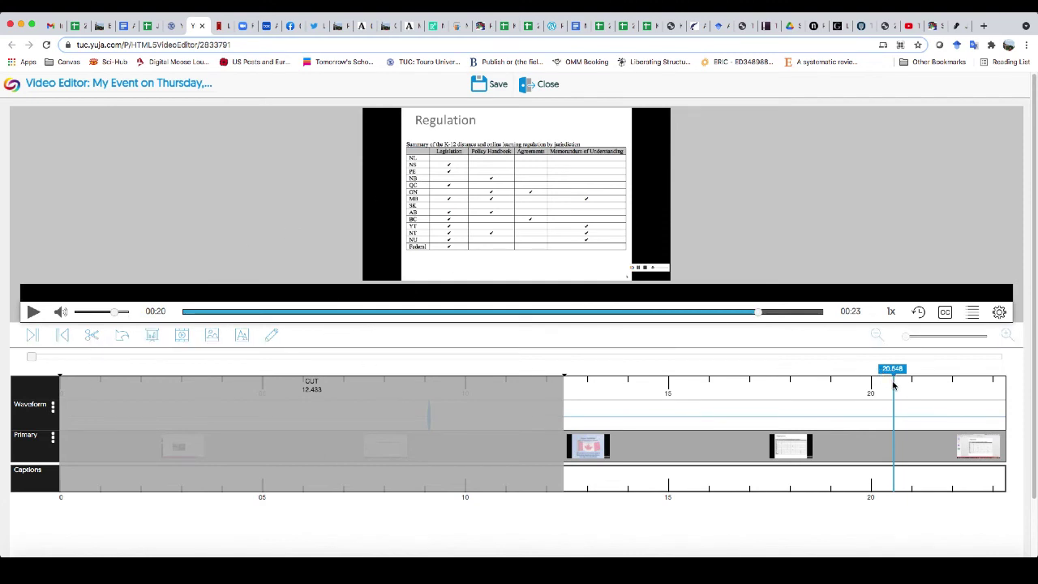
drag(895, 389, 1036, 393)
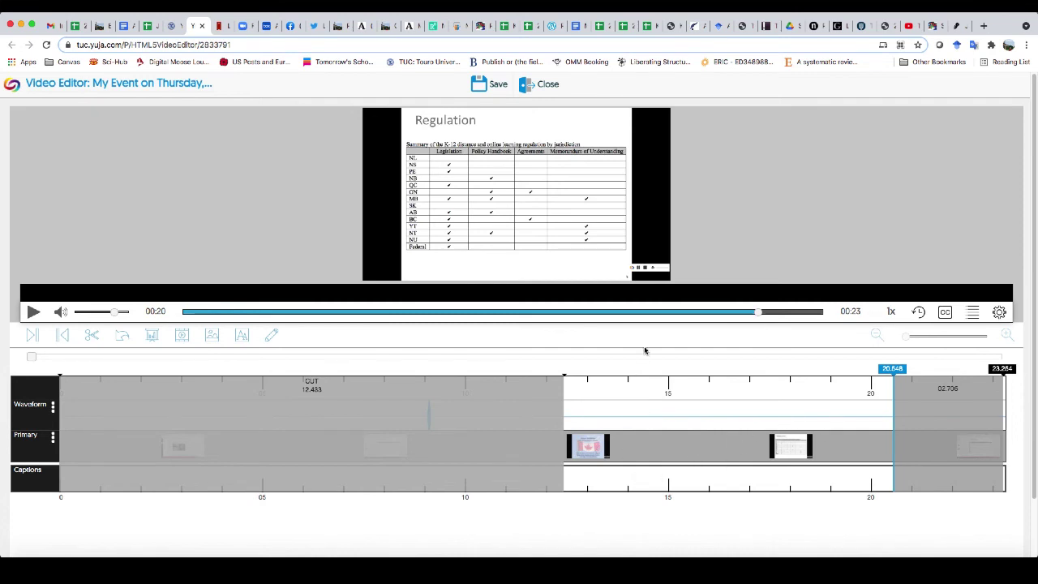
Retitle the edit as the presenter's name plus '-fin' and save it as a new video, keeping the original
click(482, 87)
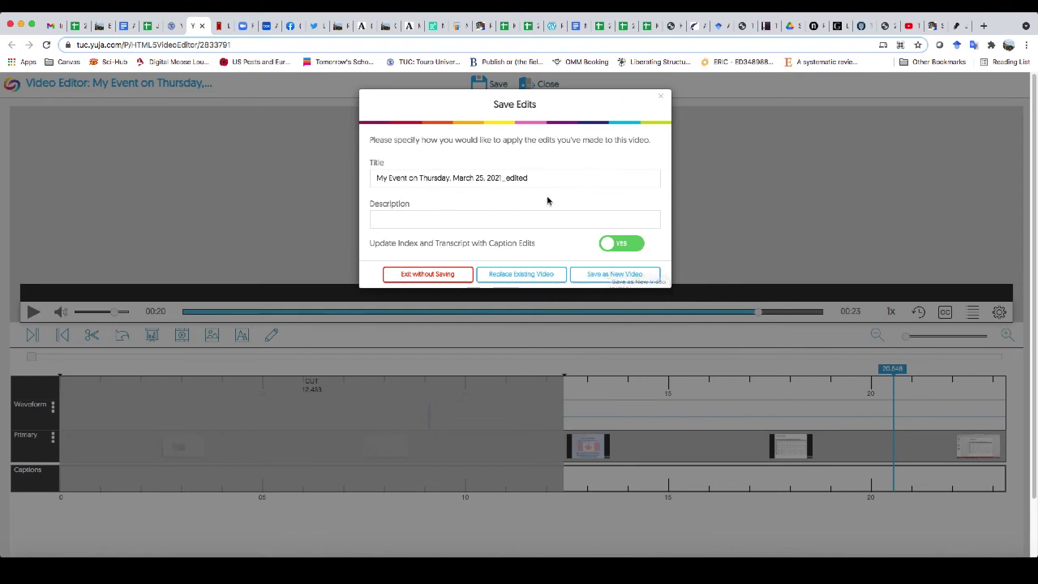
triple_click(531, 179)
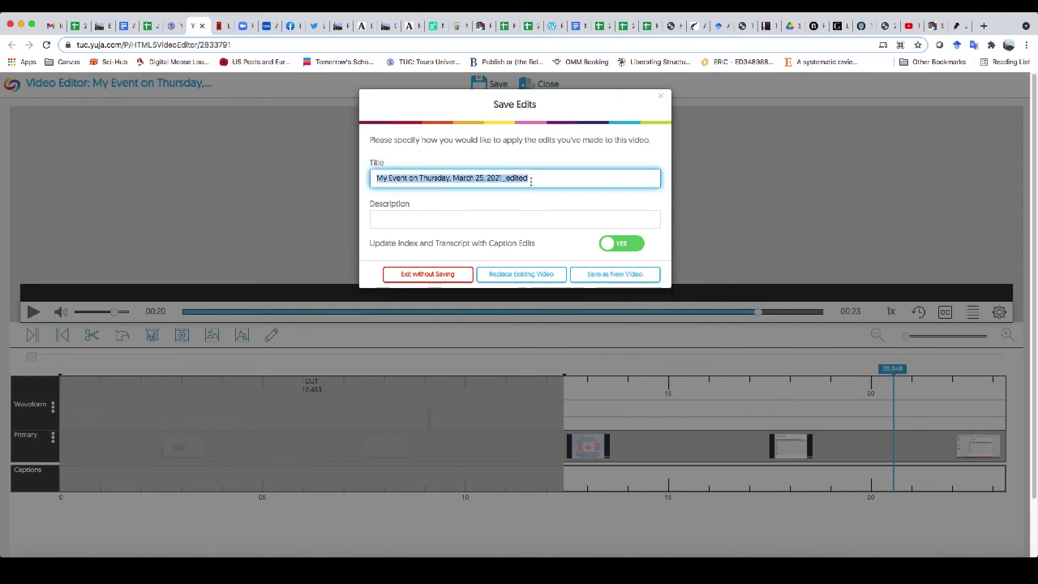
text(Mid)
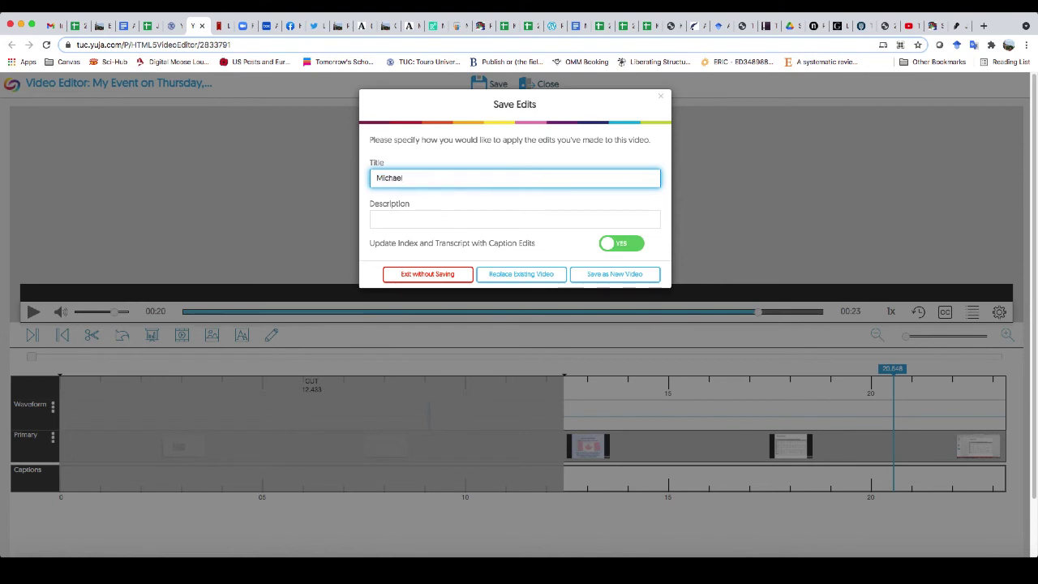
text(hael-Barbour-final)
click(612, 276)
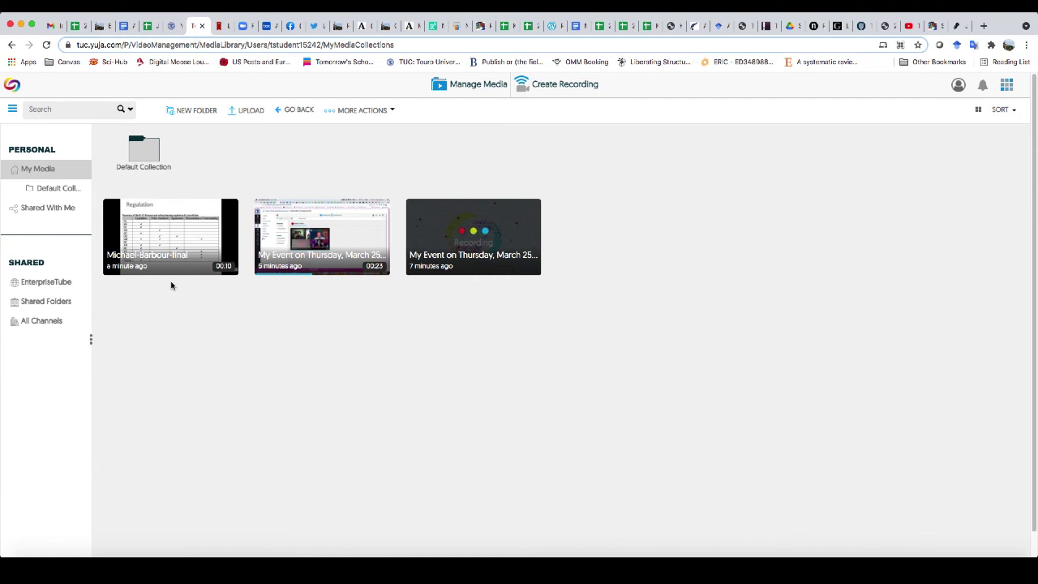
Request the new video's Audio and Video Content as a Single file download
mouse_move(195, 247)
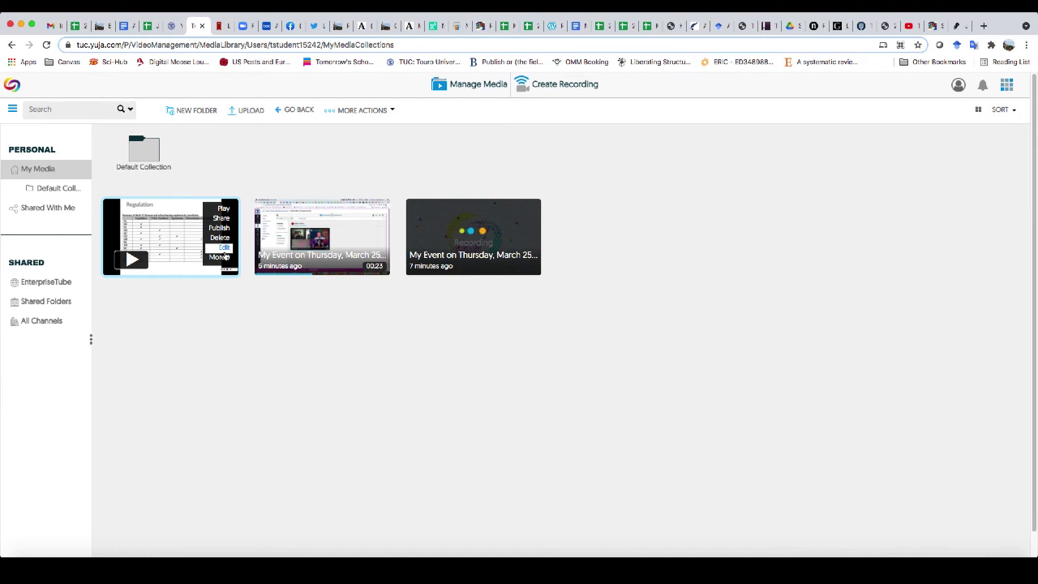
click(218, 258)
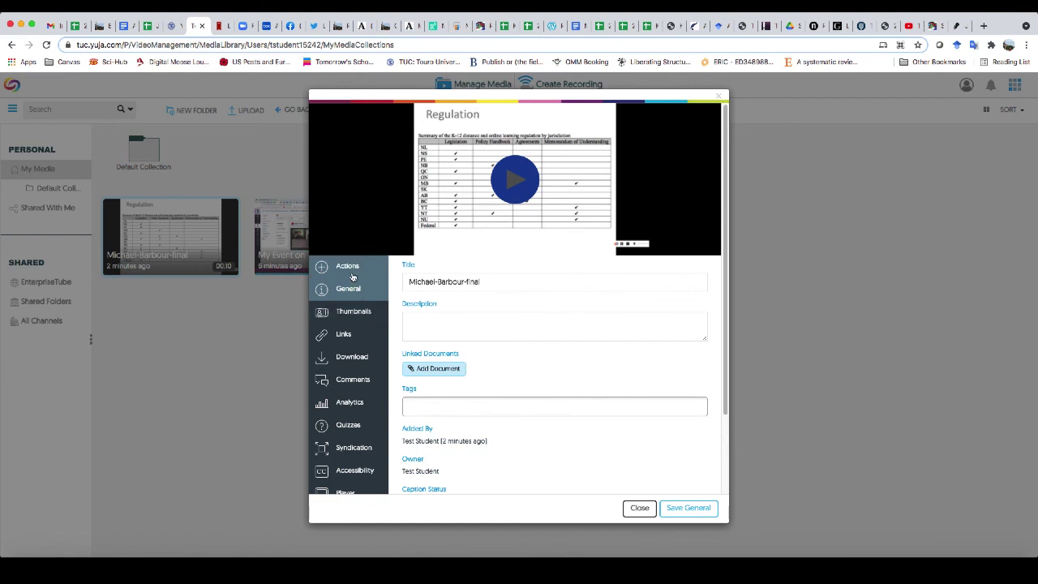
click(345, 361)
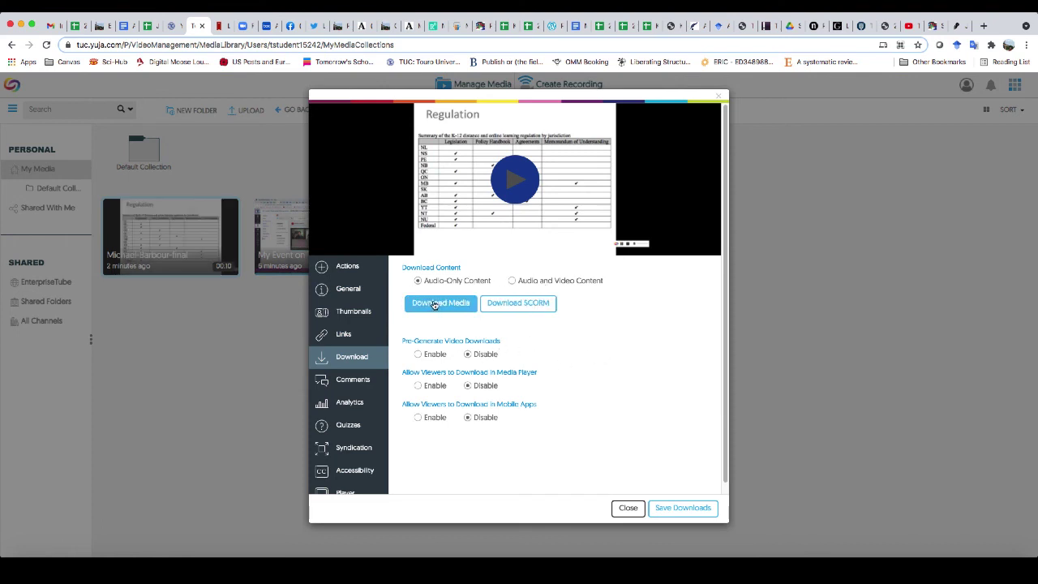
click(513, 280)
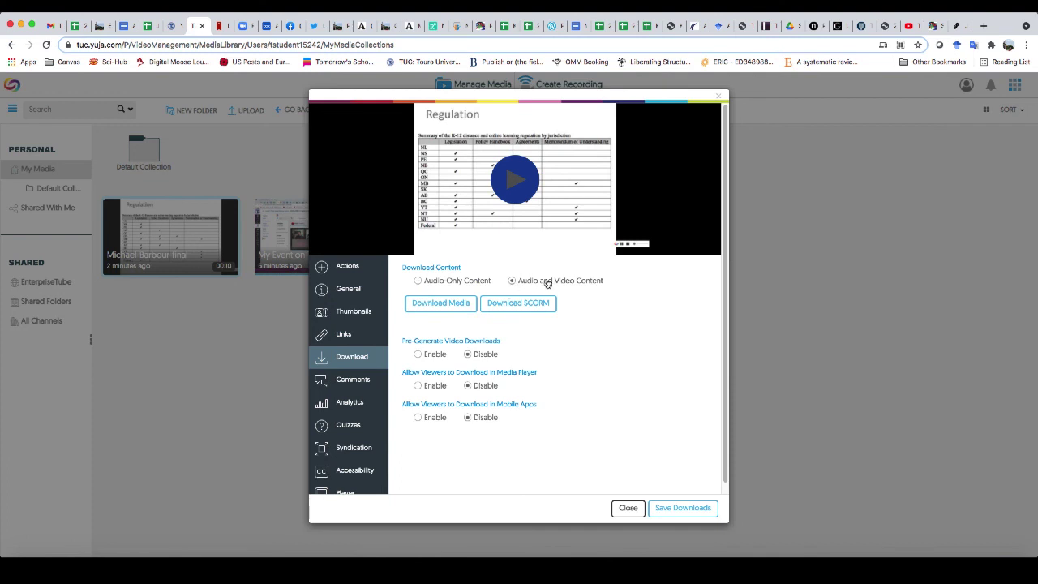
click(432, 310)
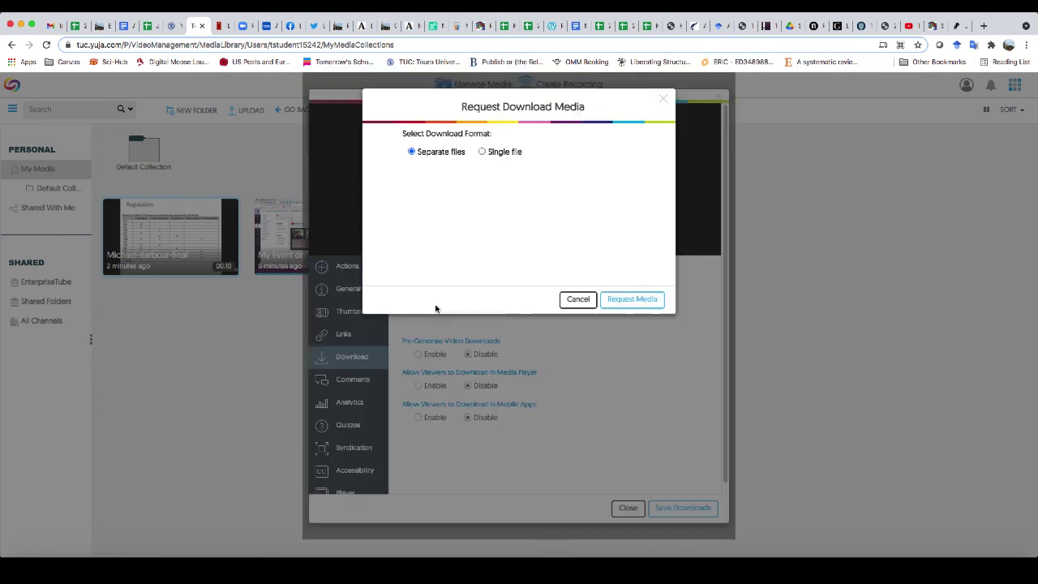
click(484, 153)
click(640, 300)
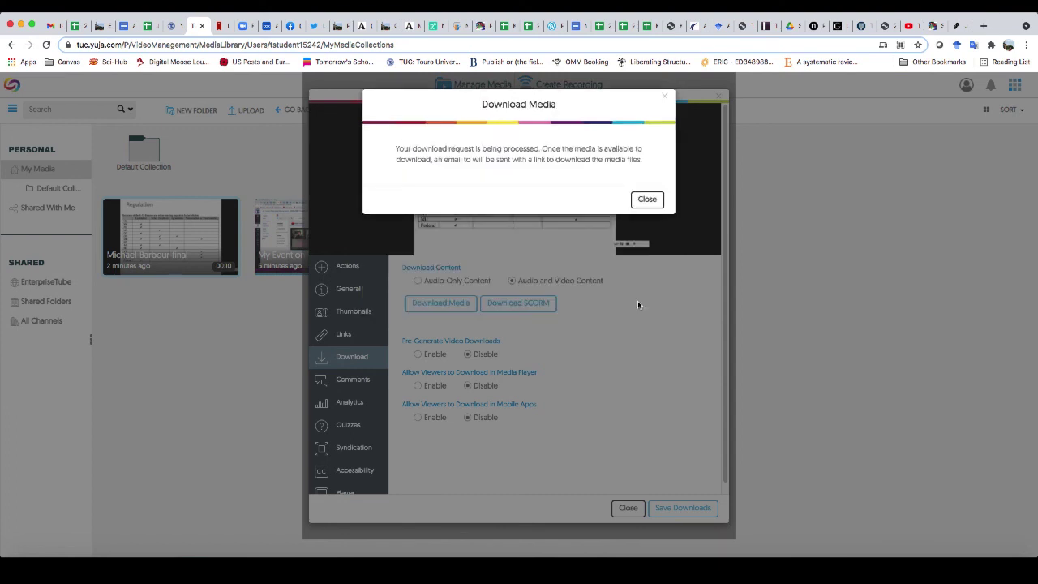